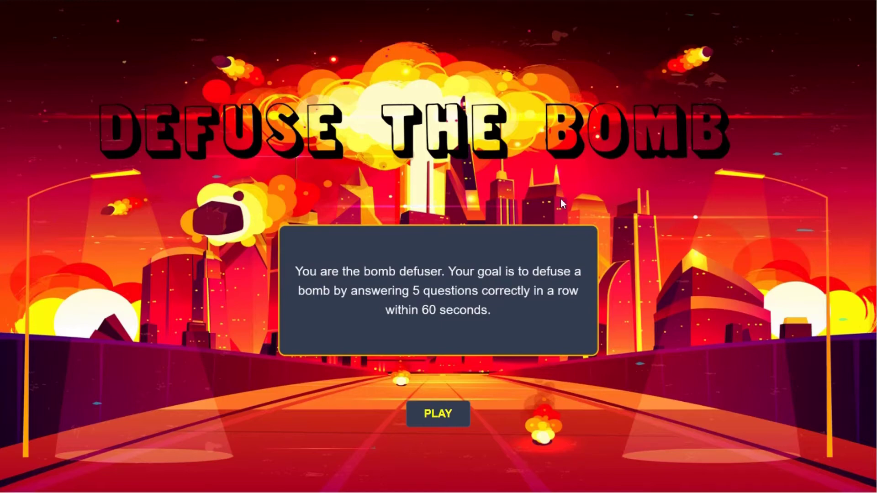
Start the quiz preview, answer 'soccer' and '0' to questions 1 and 2, then type 'China'
{"action": "left_click", "coordinate": [459, 413]}
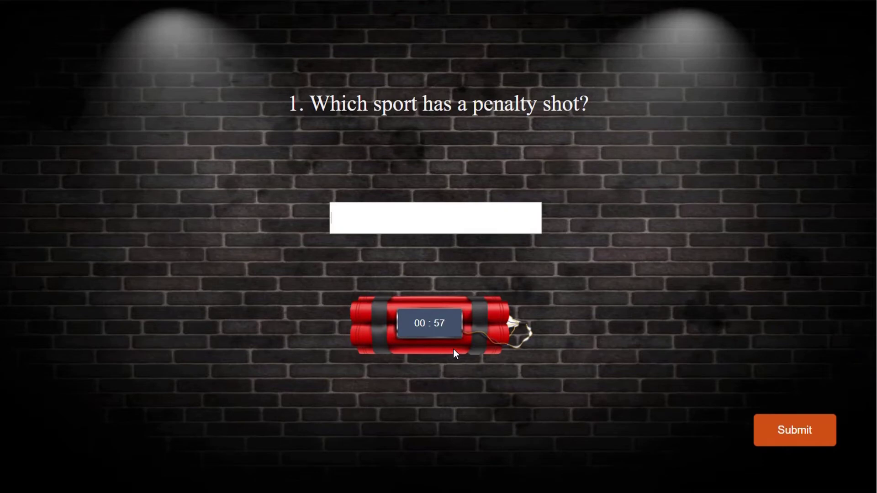
{"action": "type", "text": "soccer"}
{"action": "key", "text": "Return"}
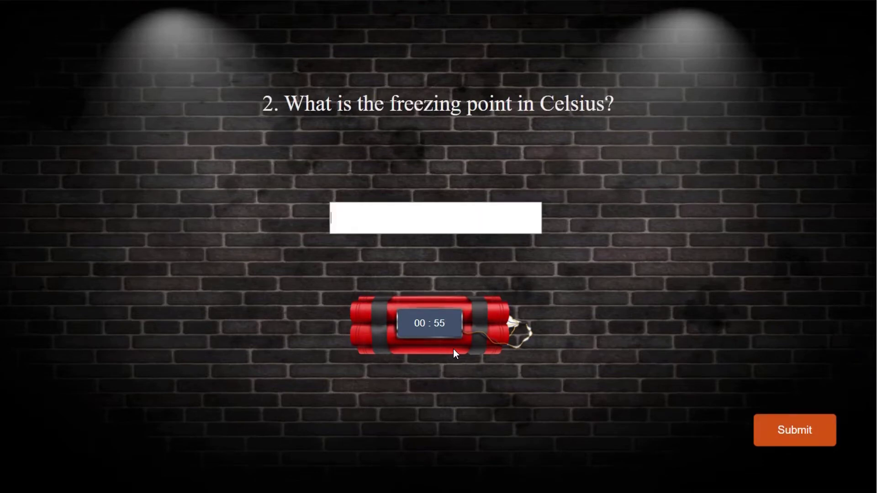
{"action": "type", "text": "0"}
{"action": "key", "text": "Return"}
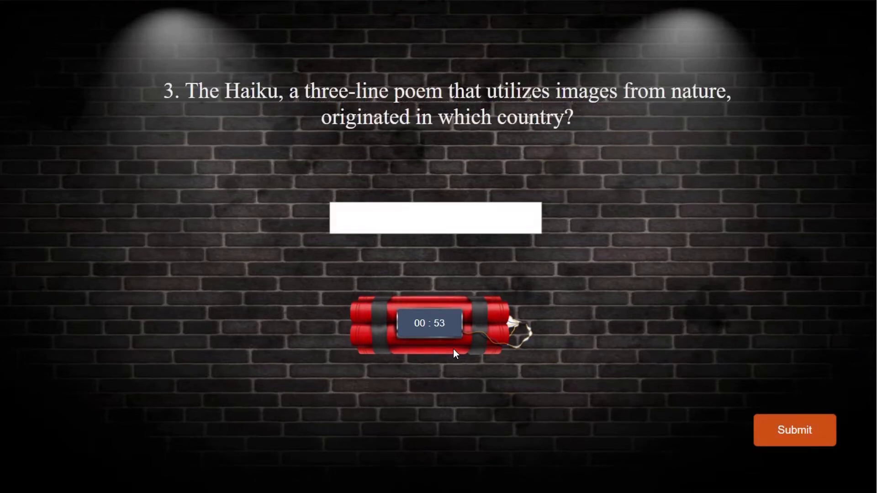
{"action": "type", "text": "China"}
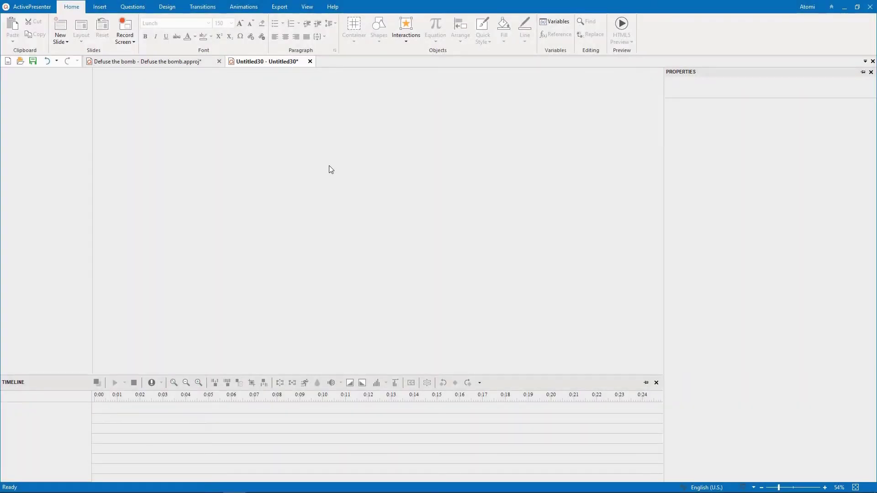
Show the Resources pane and import every image file from the resources folder into it
{"action": "left_click", "coordinate": [306, 6]}
{"action": "left_click", "coordinate": [147, 41]}
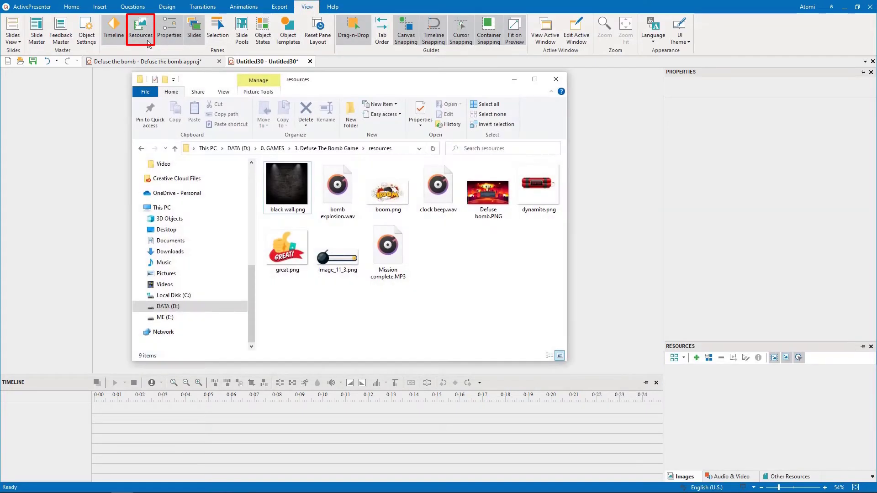
{"action": "left_click", "coordinate": [287, 193]}
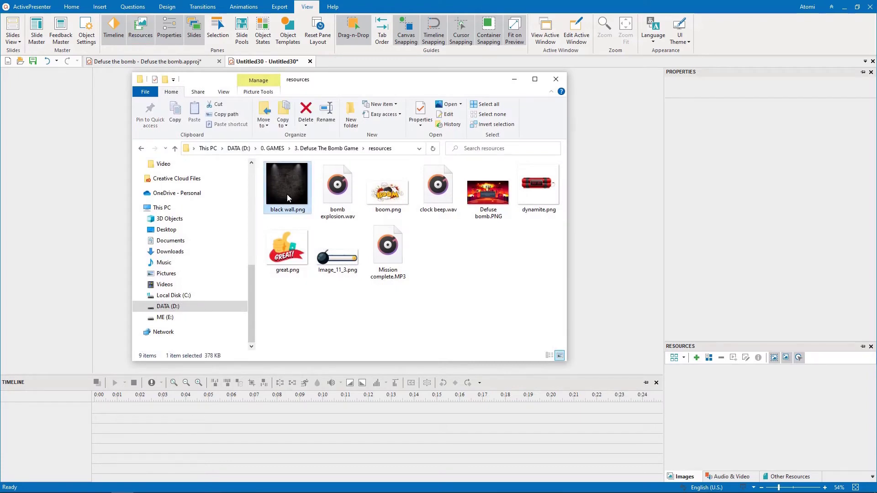
{"action": "key", "text": "ctrl+a"}
{"action": "left_click_drag", "start_coordinate": [287, 193], "coordinate": [727, 388]}
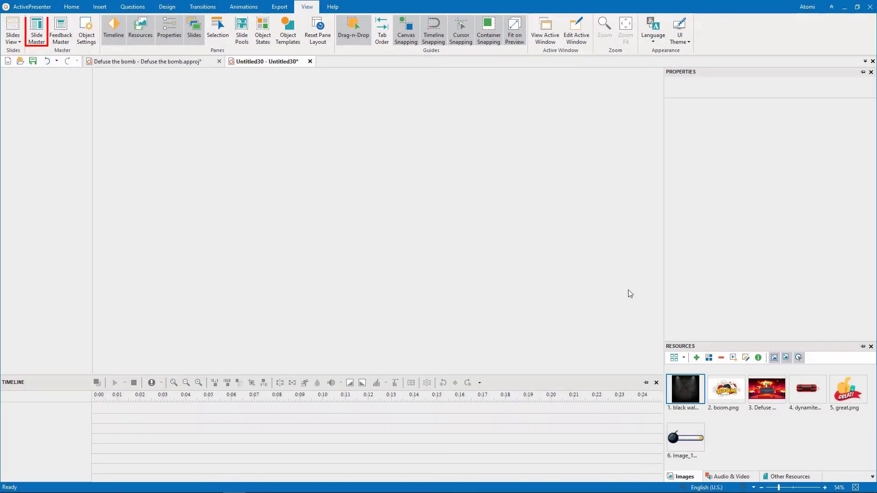
In Slide Master, turn off Auto Advance and delete the title layout's title and subtitle placeholders
{"action": "left_click", "coordinate": [42, 38]}
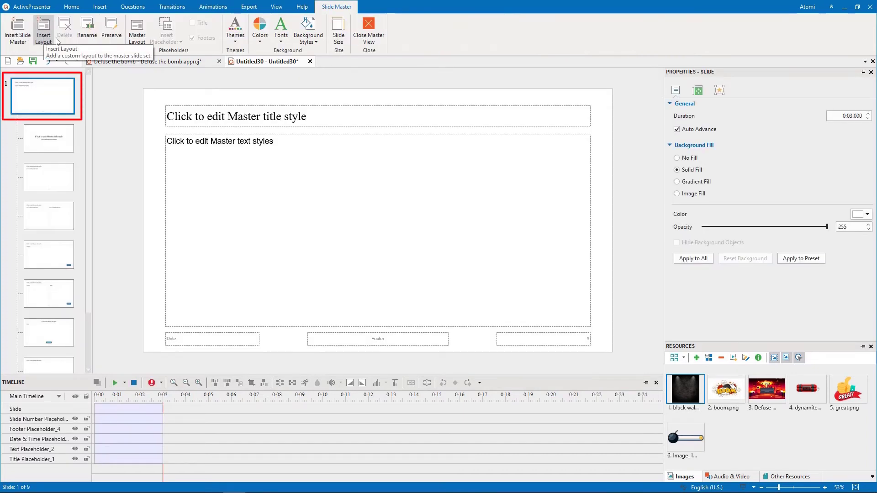
{"action": "left_click", "coordinate": [677, 131]}
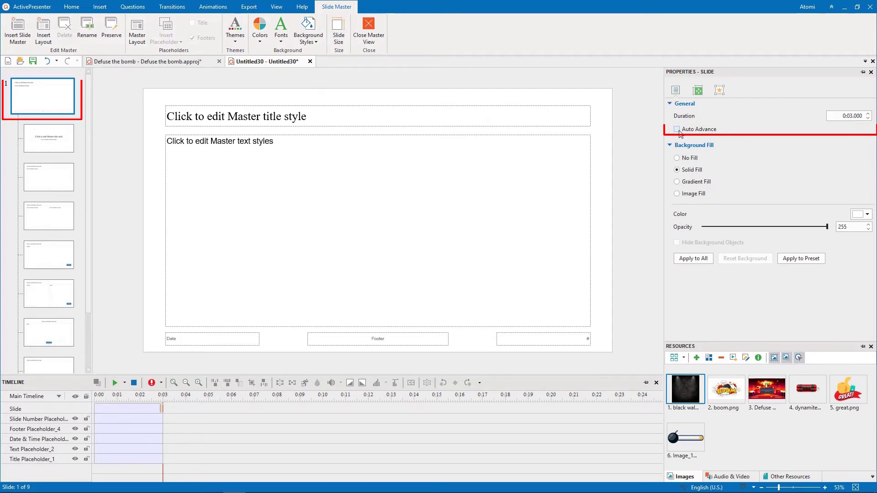
{"action": "left_click", "coordinate": [50, 138]}
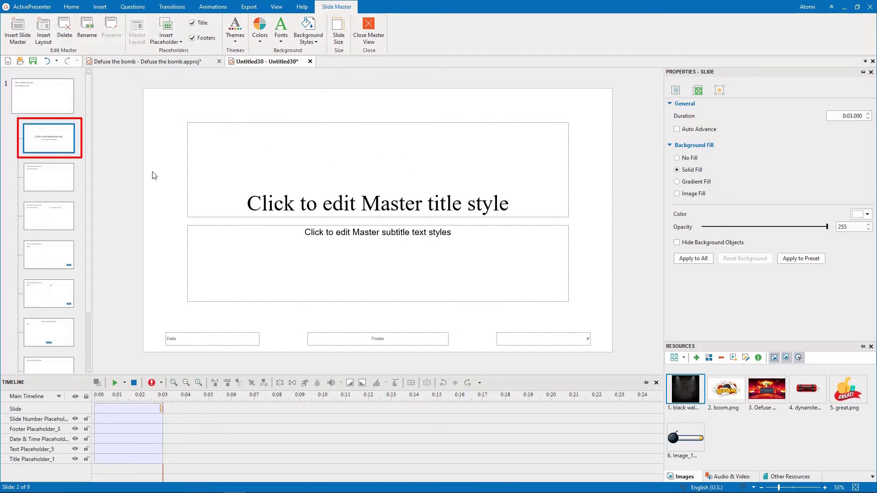
{"action": "left_click_drag", "start_coordinate": [168, 166], "coordinate": [222, 235]}
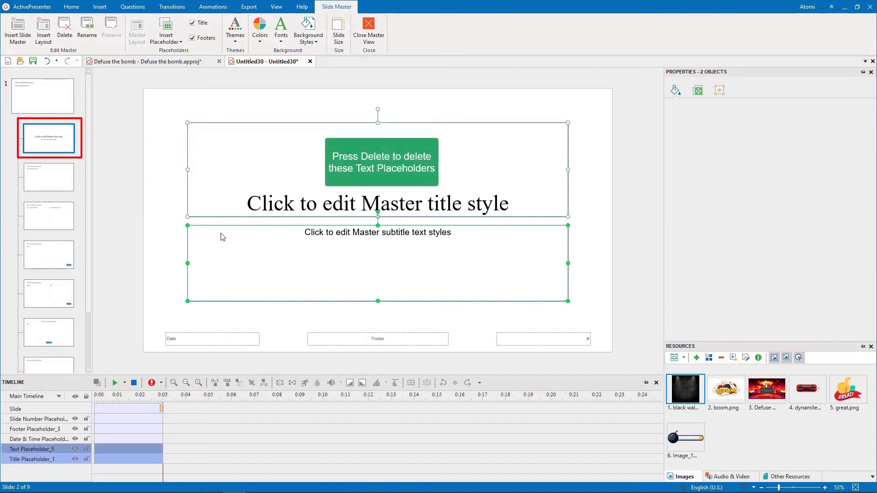
{"action": "key", "text": "Delete"}
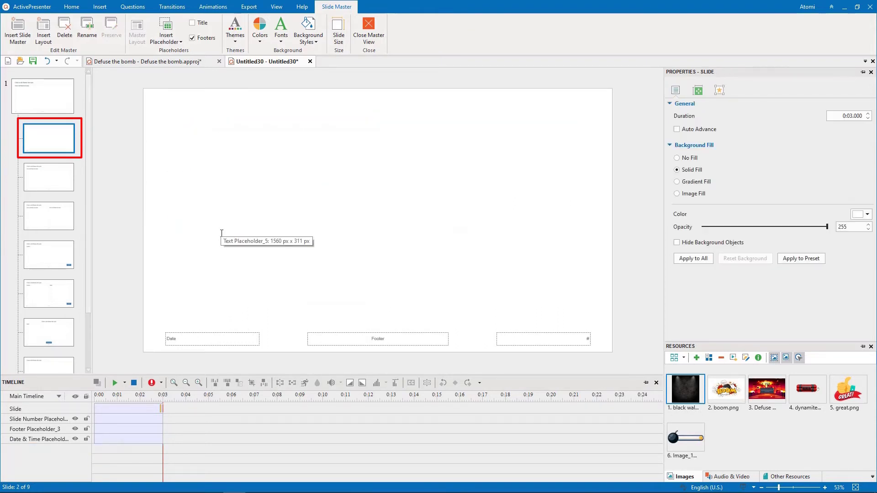
Set the title layout's background to an image fill using the Defuse bomb image
{"action": "left_click", "coordinate": [676, 194]}
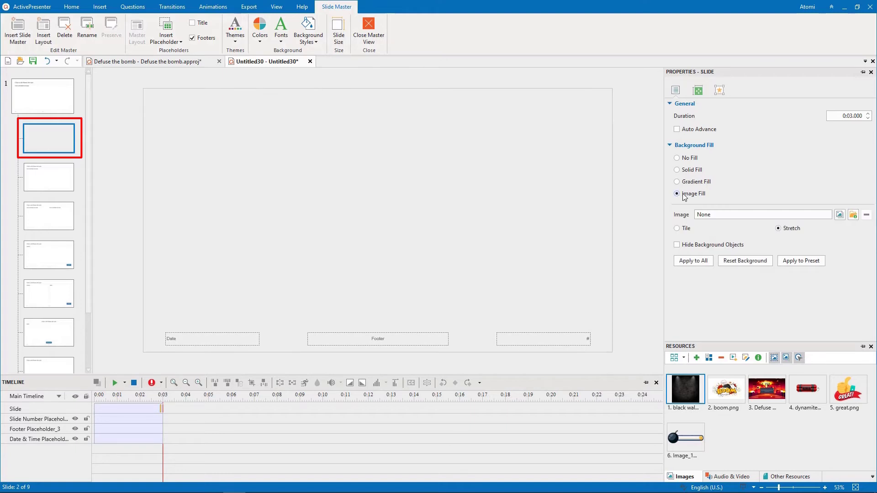
{"action": "left_click", "coordinate": [839, 214]}
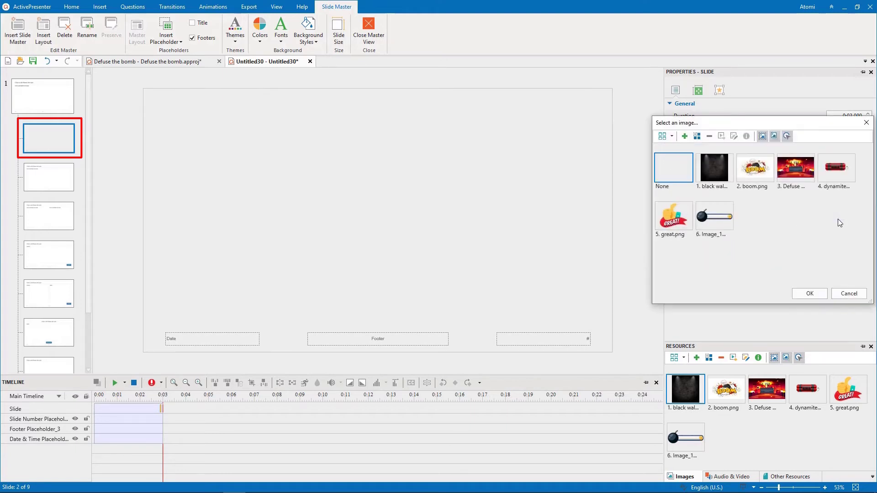
{"action": "left_click", "coordinate": [794, 168]}
{"action": "left_click", "coordinate": [815, 293]}
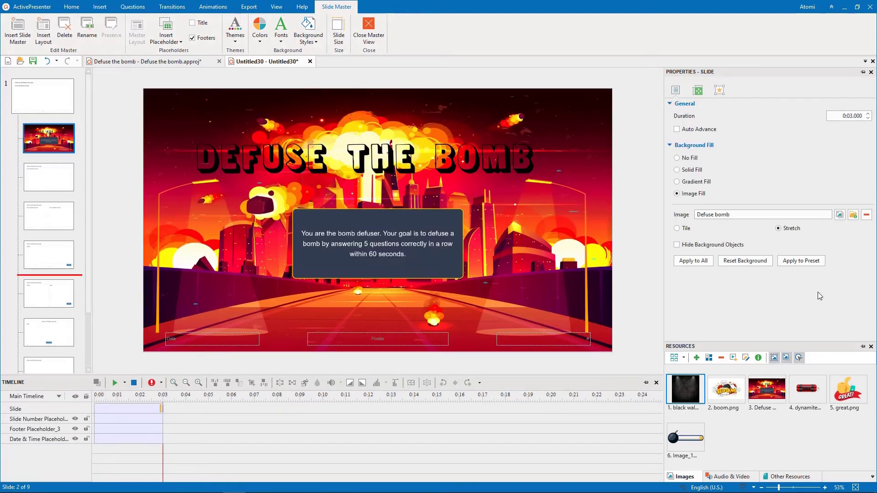
Give the question layout an image-fill background of the black wall picture
{"action": "left_click", "coordinate": [54, 251]}
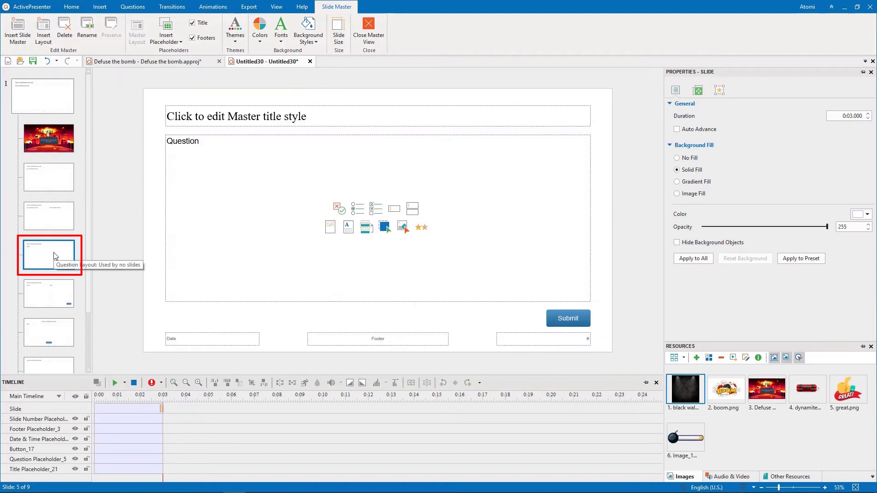
{"action": "left_click", "coordinate": [676, 193]}
{"action": "left_click", "coordinate": [839, 215]}
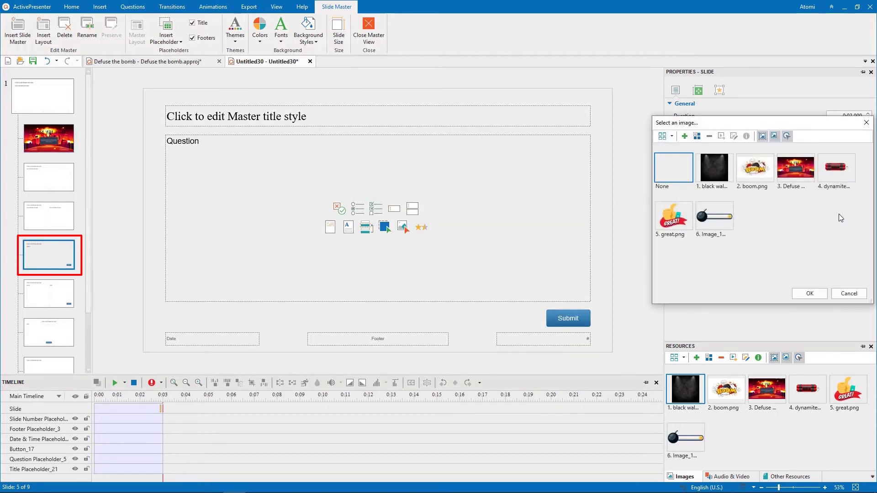
{"action": "left_click", "coordinate": [719, 177]}
{"action": "left_click", "coordinate": [810, 293]}
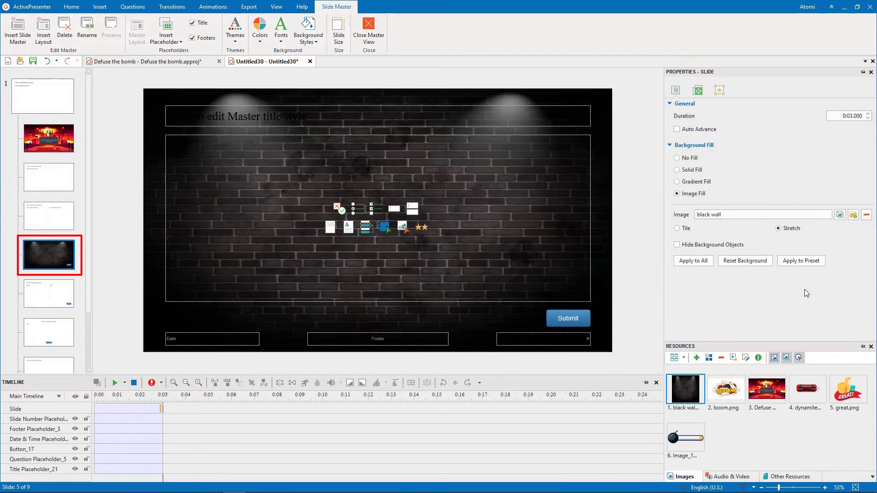
Shrink and centre the Question placeholder, and narrow the title placeholder and move it toward centre
{"action": "left_click", "coordinate": [568, 134]}
{"action": "left_click_drag", "start_coordinate": [588, 133], "coordinate": [439, 178]}
{"action": "left_click", "coordinate": [445, 108]}
{"action": "left_click_drag", "start_coordinate": [590, 116], "coordinate": [508, 115]}
{"action": "left_click_drag", "start_coordinate": [443, 106], "coordinate": [484, 127]}
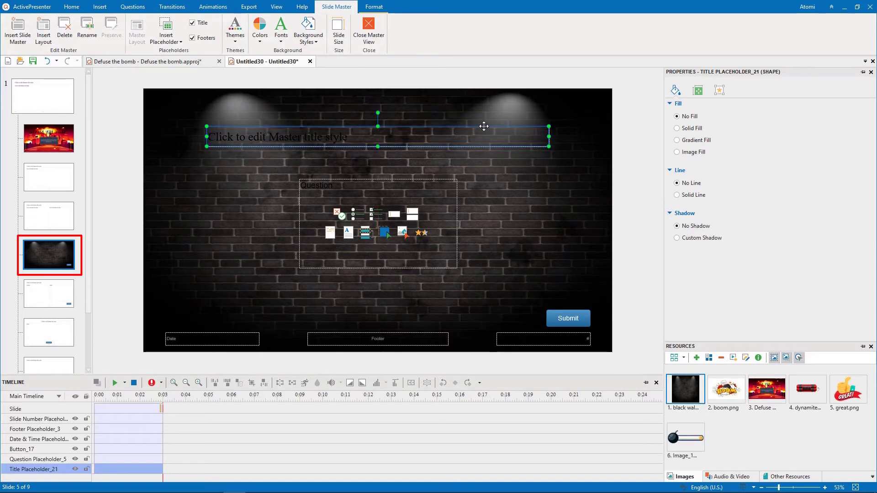
Centre the title text and set its font size to 48
{"action": "triple_click", "coordinate": [317, 139]}
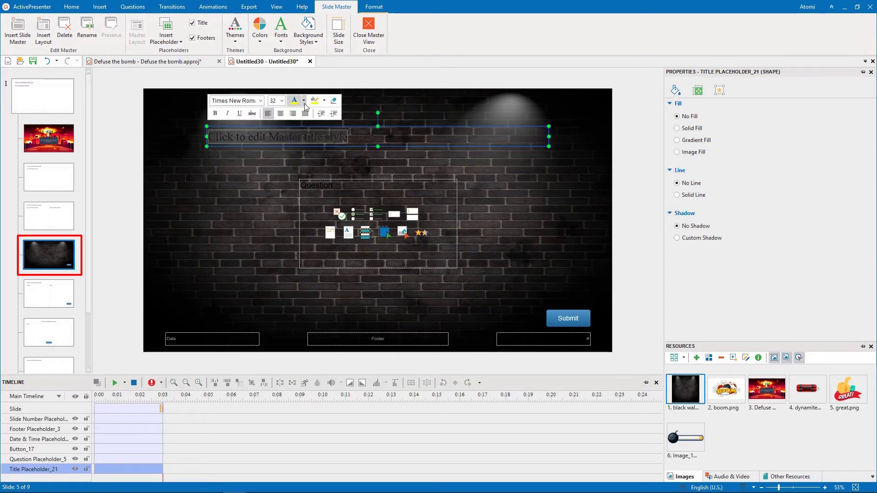
{"action": "left_click", "coordinate": [291, 114]}
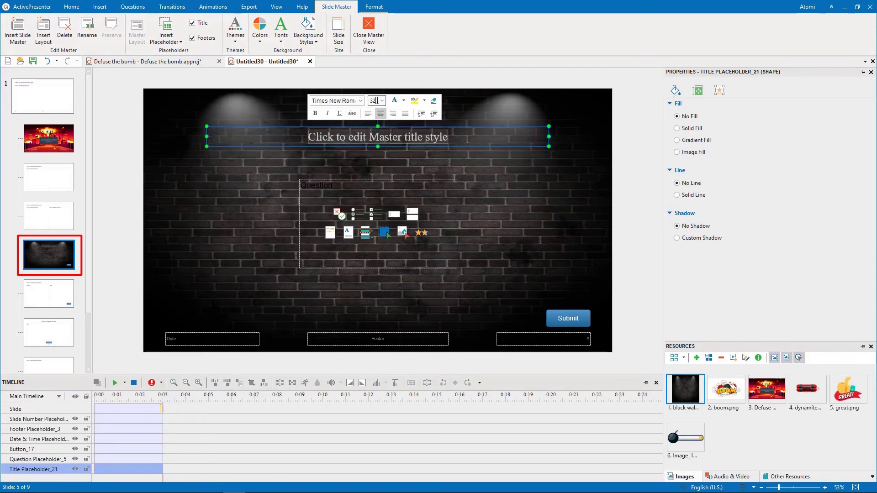
{"action": "type", "text": "48"}
{"action": "key", "text": "Return"}
{"action": "left_click", "coordinate": [512, 215]}
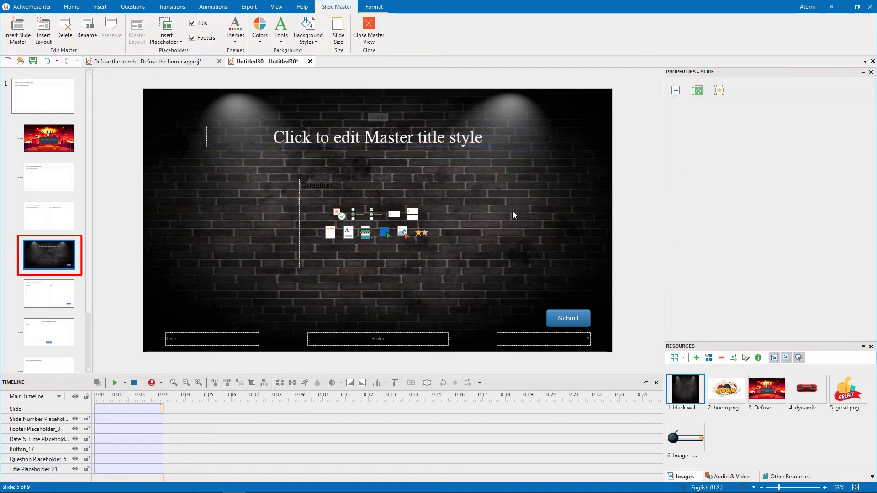
Place the dynamite image below the question area and enlarge it
{"action": "left_click_drag", "start_coordinate": [807, 388], "coordinate": [426, 303]}
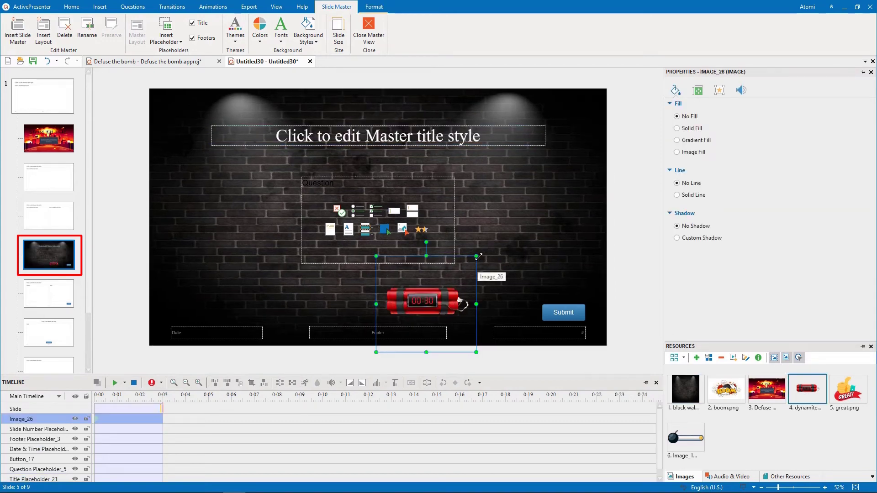
{"action": "left_click_drag", "start_coordinate": [478, 257], "coordinate": [429, 209]}
{"action": "left_click", "coordinate": [514, 252]}
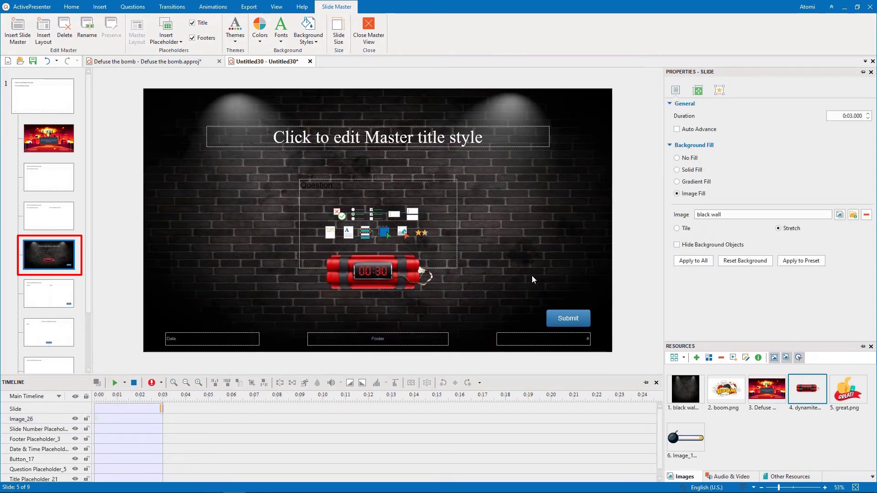
Make the Submit button orange-red with larger label text
{"action": "left_click", "coordinate": [583, 317]}
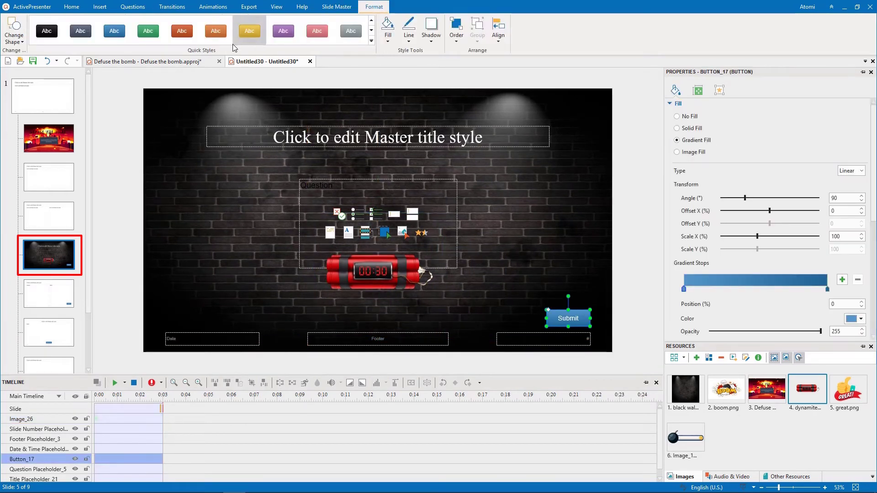
{"action": "left_click", "coordinate": [182, 30]}
{"action": "double_click", "coordinate": [568, 318]}
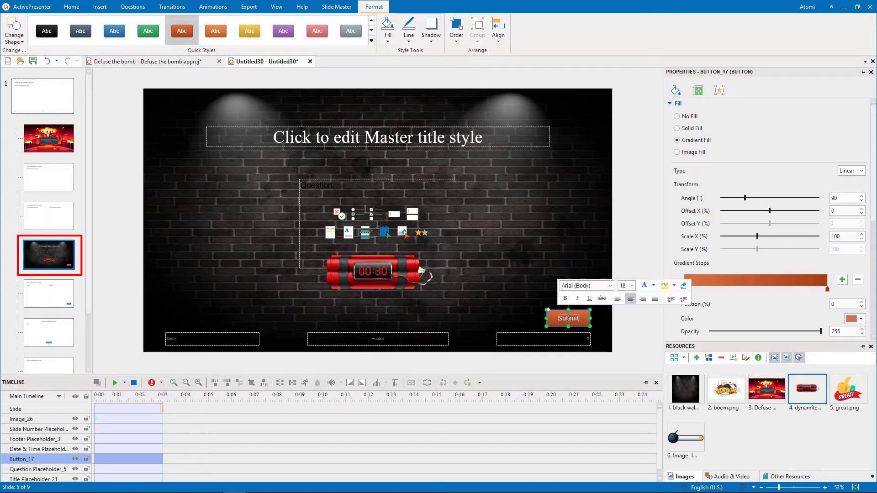
{"action": "left_click", "coordinate": [629, 292]}
{"action": "left_click", "coordinate": [623, 402]}
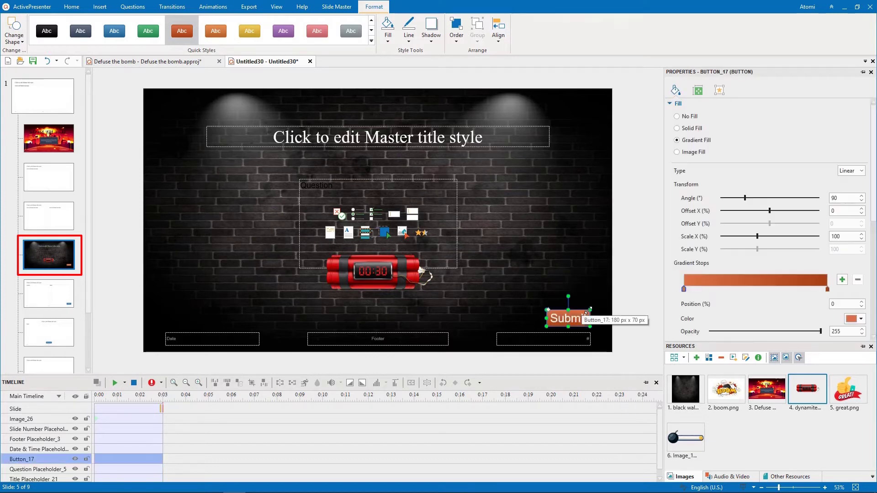
Add a Go Forward action to the Submit button's On Click event
{"action": "left_click", "coordinate": [719, 91]}
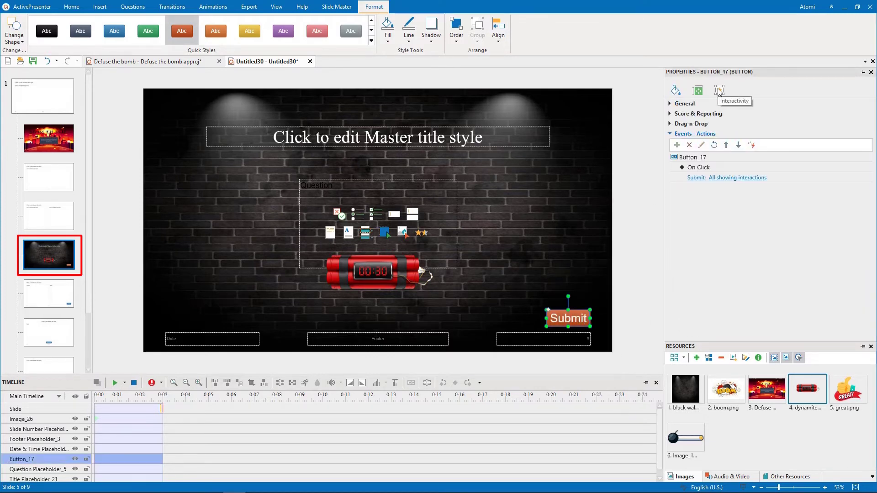
{"action": "mouse_move", "coordinate": [733, 172]}
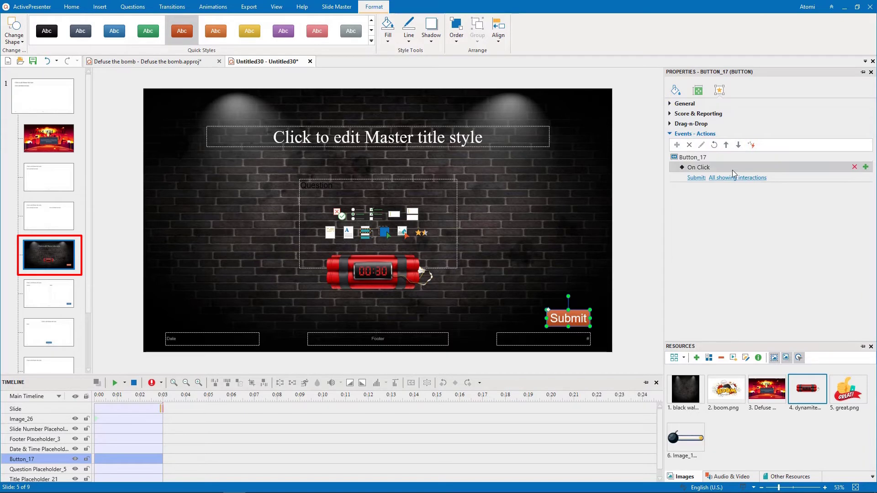
{"action": "left_click", "coordinate": [865, 169]}
{"action": "left_click", "coordinate": [839, 254]}
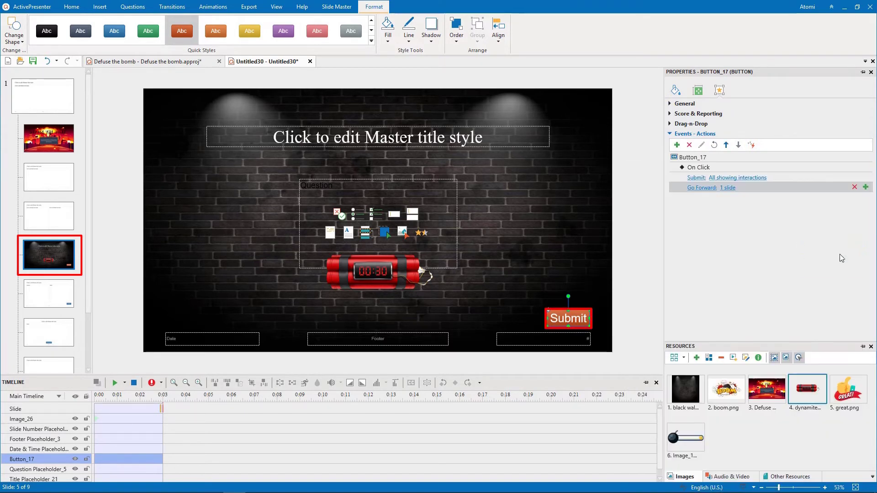
Give the question layout a Fade transition
{"action": "left_click", "coordinate": [188, 10]}
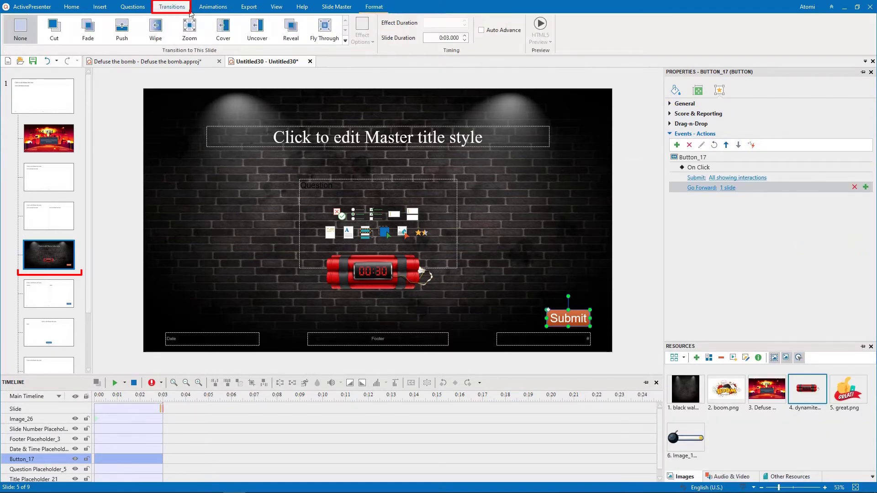
{"action": "left_click", "coordinate": [102, 35]}
{"action": "scroll", "coordinate": [51, 297], "scroll_direction": "down", "scroll_amount": 3}
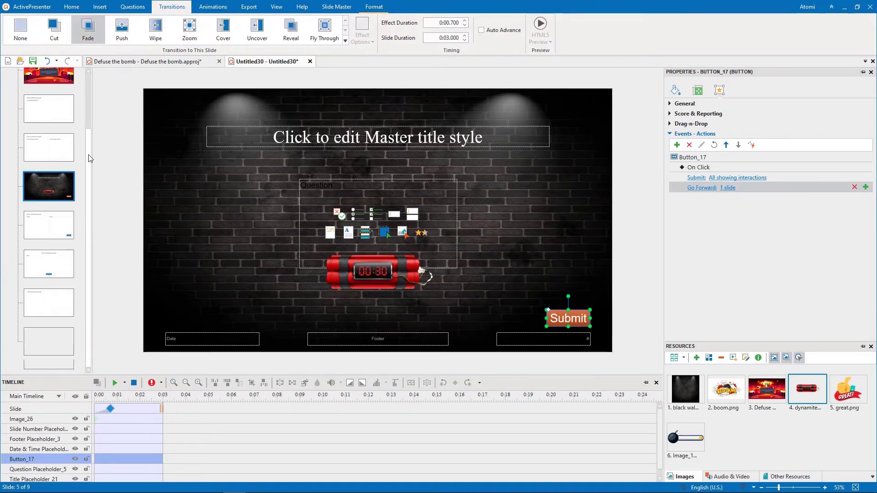
Set the Blank layout's background to the boom.png image, then close master view
{"action": "left_click", "coordinate": [61, 342]}
{"action": "left_click", "coordinate": [675, 90]}
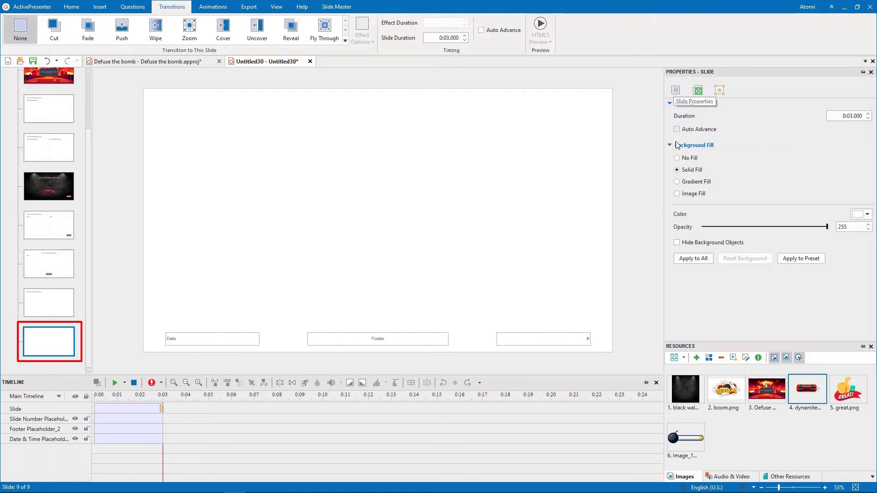
{"action": "left_click", "coordinate": [676, 194]}
{"action": "left_click", "coordinate": [839, 214]}
{"action": "left_click", "coordinate": [755, 168]}
{"action": "left_click", "coordinate": [810, 294]}
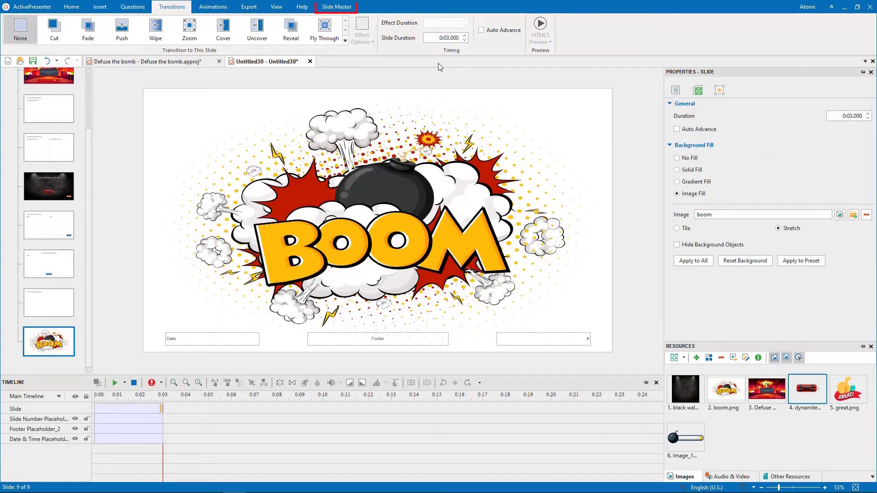
{"action": "left_click", "coordinate": [339, 12]}
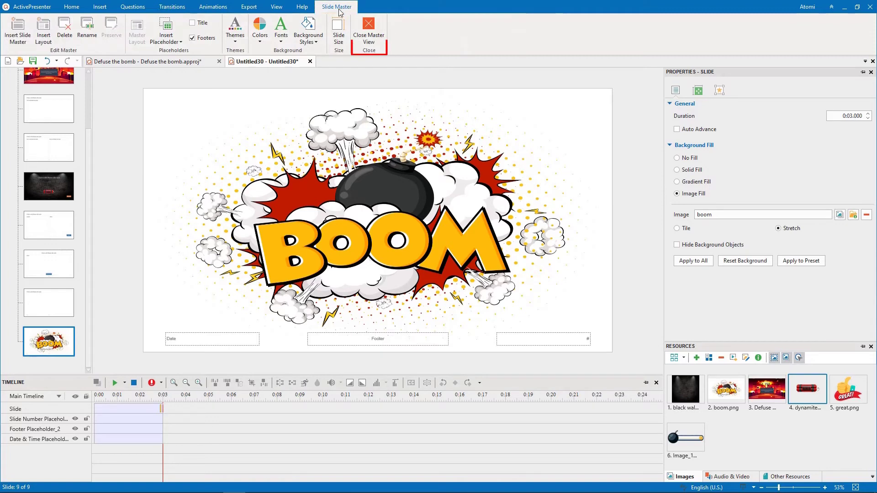
{"action": "left_click", "coordinate": [372, 29]}
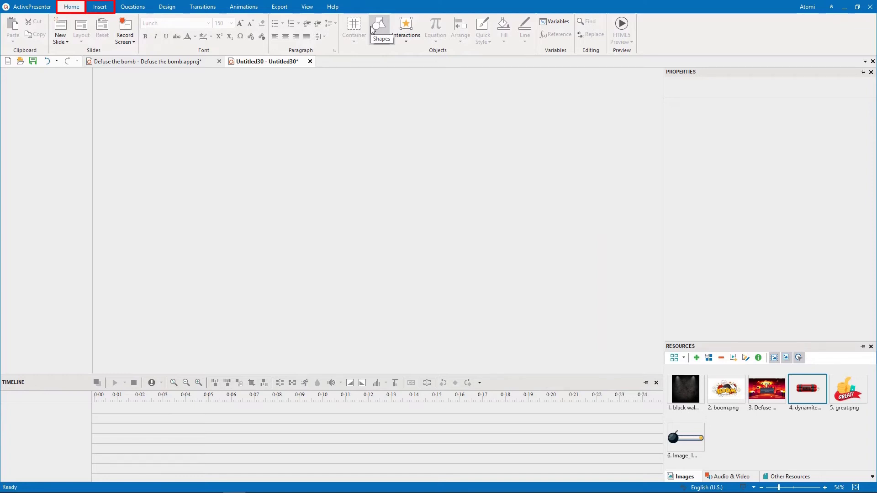
Add a Title Slide, five Question slides and a Blank BOOM slide, then select slide 1
{"action": "left_click", "coordinate": [55, 42]}
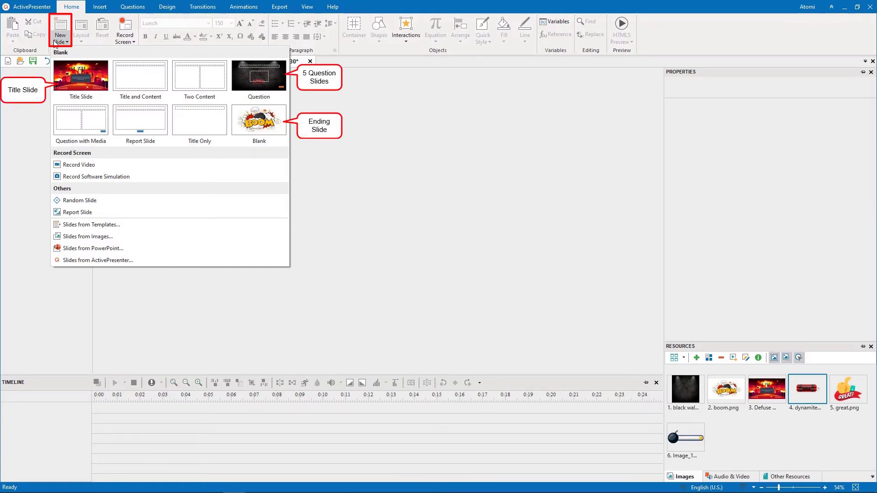
{"action": "left_click", "coordinate": [69, 63]}
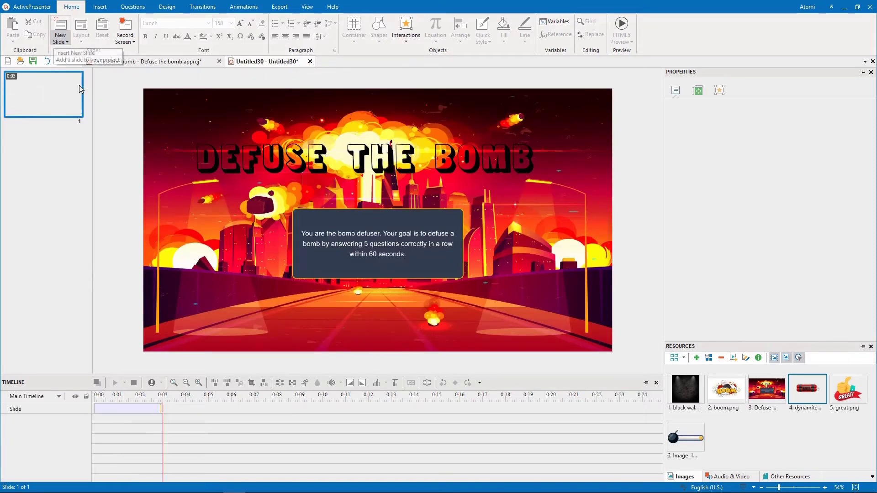
{"action": "left_click", "coordinate": [62, 37]}
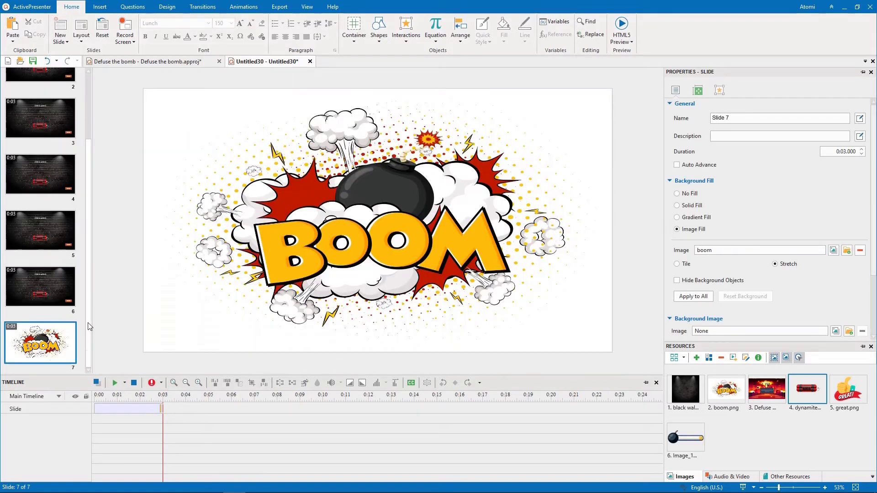
{"action": "left_click_drag", "start_coordinate": [89, 329], "coordinate": [92, 215]}
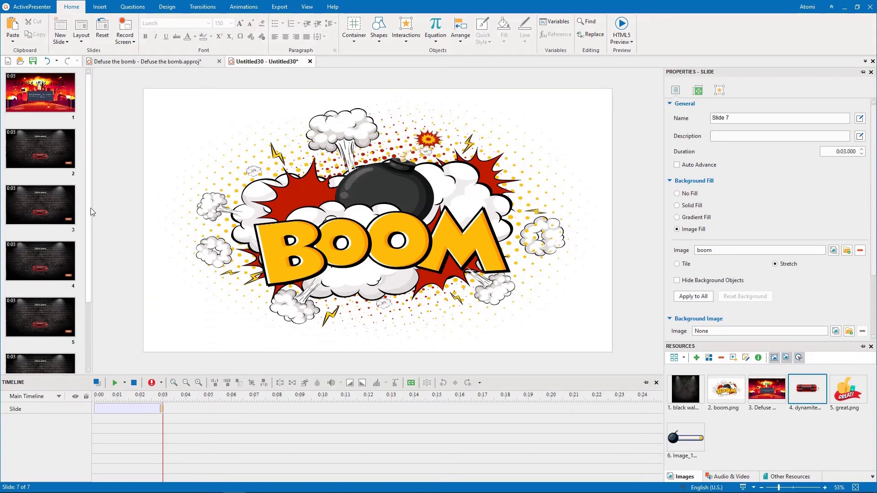
{"action": "left_click", "coordinate": [61, 106]}
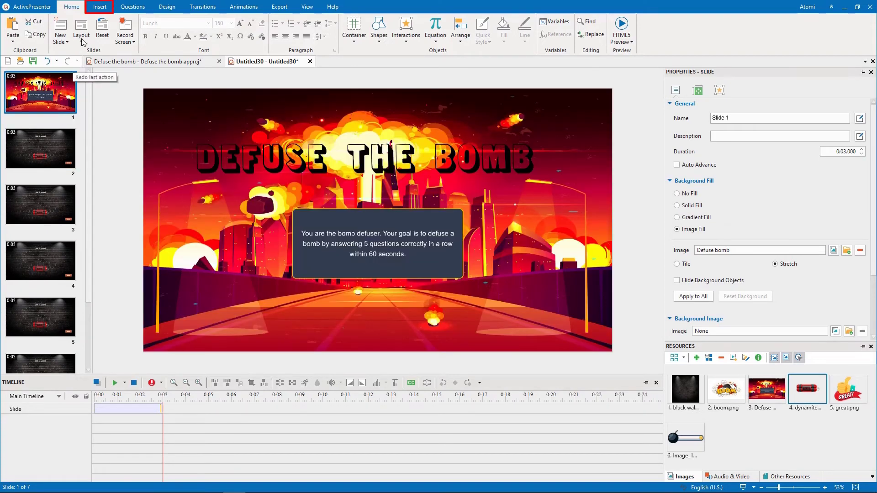
Insert a button labelled PLAY below the intro text on the title slide
{"action": "left_click", "coordinate": [99, 9]}
{"action": "left_click", "coordinate": [459, 30]}
{"action": "left_click_drag", "start_coordinate": [361, 298], "coordinate": [401, 315]}
{"action": "type", "text": "PLAY"}
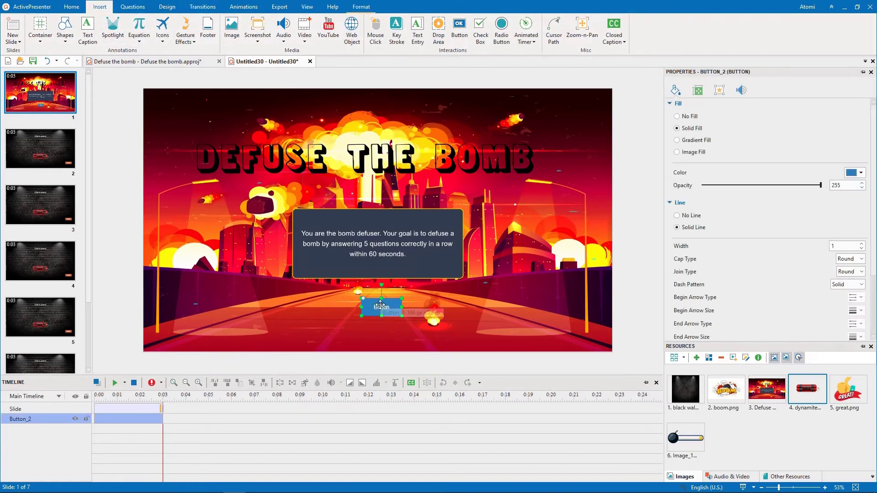
Style the PLAY button with bold yellow size 28 text and a dark slate grey fill
{"action": "double_click", "coordinate": [391, 305]}
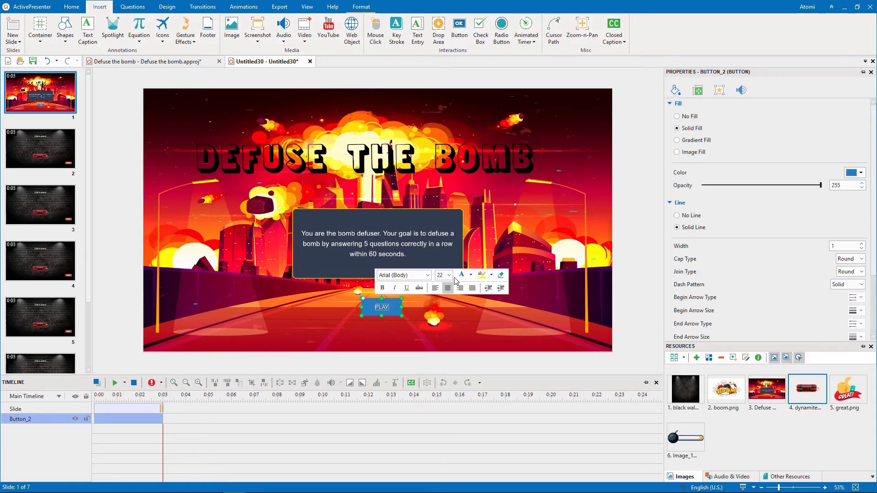
{"action": "left_click", "coordinate": [470, 274]}
{"action": "left_click", "coordinate": [496, 373]}
{"action": "key", "text": "ctrl+b"}
{"action": "left_click", "coordinate": [449, 275]}
{"action": "left_click", "coordinate": [439, 381]}
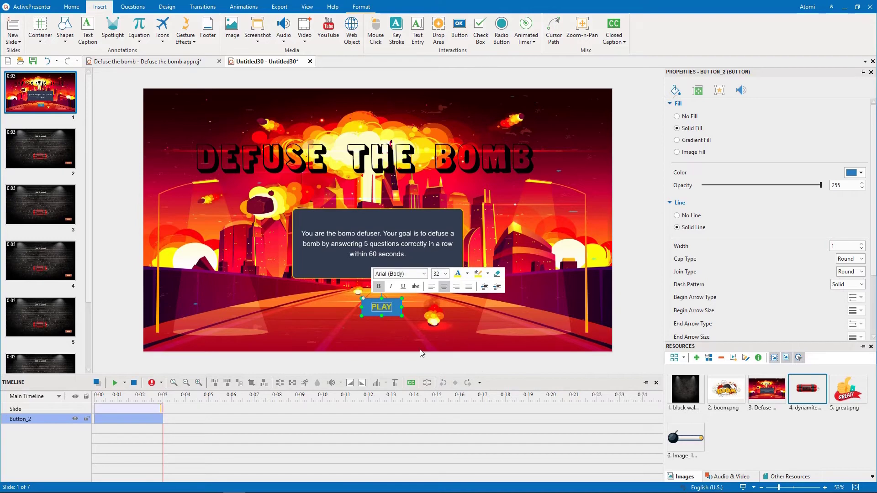
{"action": "left_click_drag", "start_coordinate": [402, 315], "coordinate": [398, 314]}
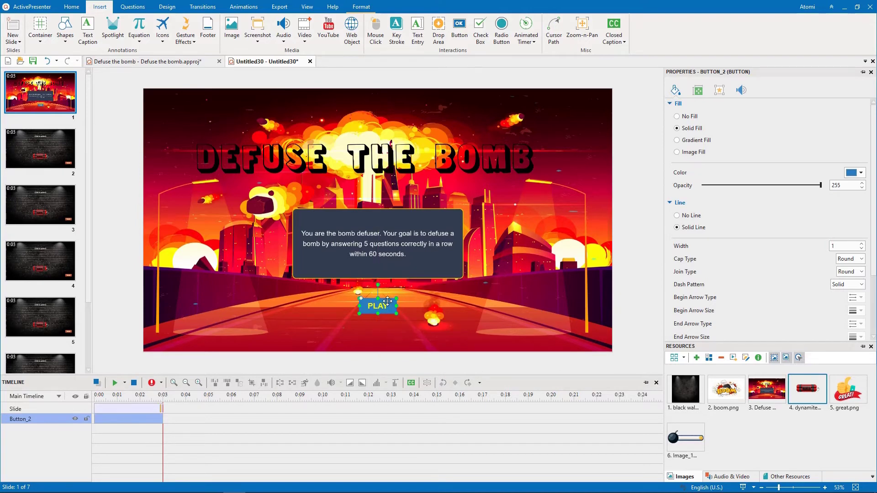
{"action": "left_click", "coordinate": [854, 172]}
{"action": "left_click", "coordinate": [783, 200]}
Add an On Click event to the PLAY button that goes forward one slide
{"action": "left_click", "coordinate": [719, 91]}
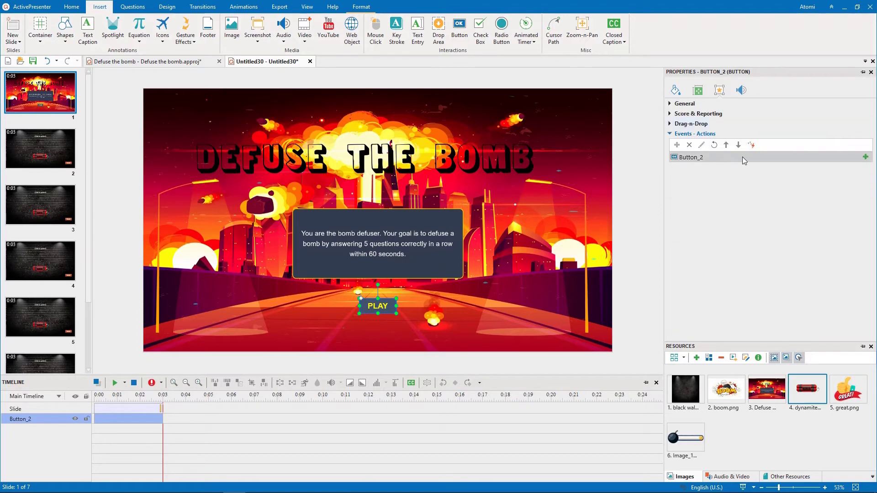
{"action": "left_click", "coordinate": [865, 157]}
{"action": "left_click", "coordinate": [859, 170]}
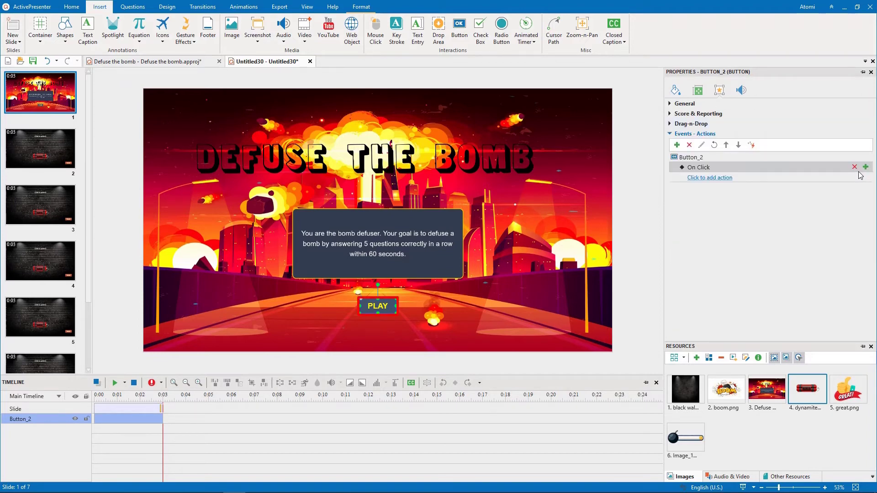
{"action": "left_click", "coordinate": [718, 178]}
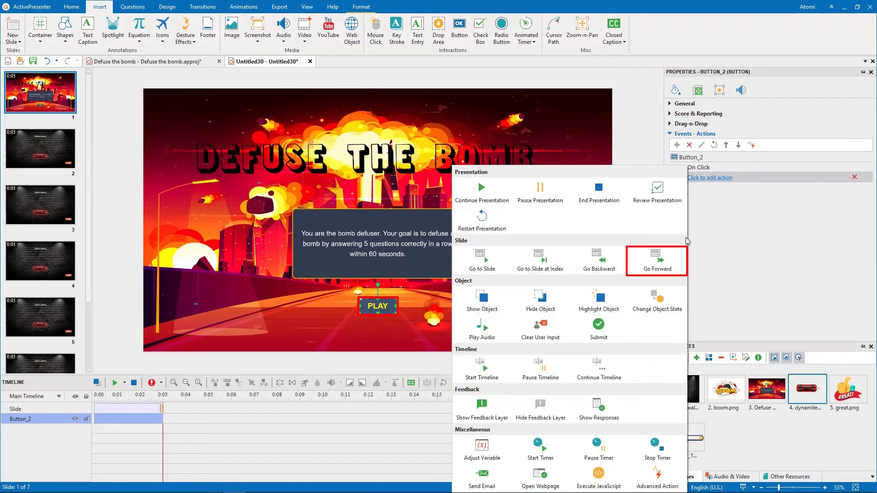
{"action": "left_click", "coordinate": [669, 261]}
{"action": "left_click", "coordinate": [653, 259]}
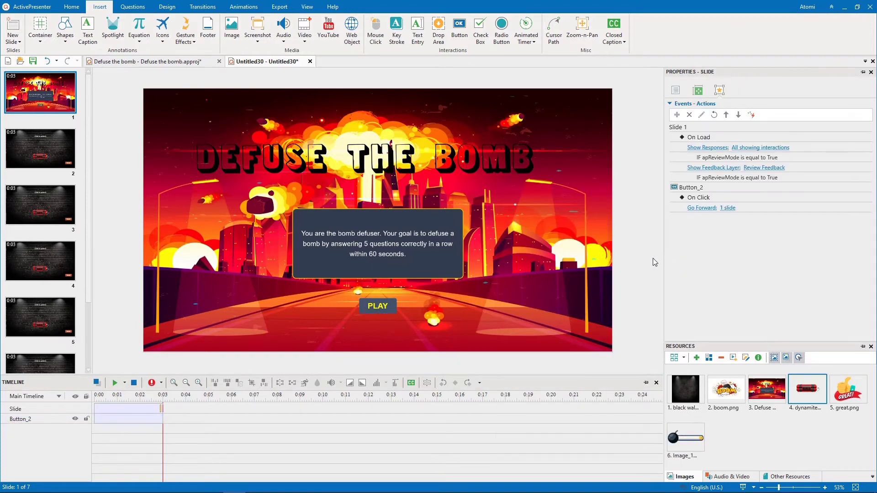
Paste question 1 into slide 2's title and add a text entry box below it
{"action": "left_click", "coordinate": [46, 141]}
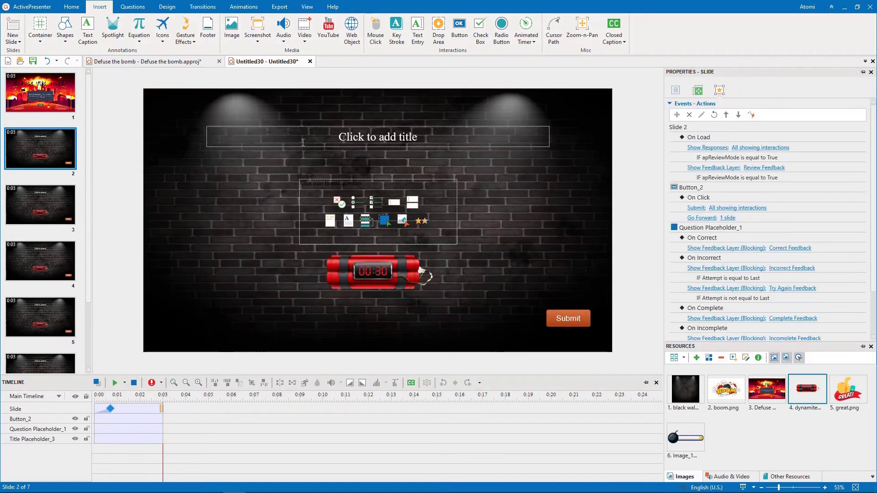
{"action": "left_click", "coordinate": [364, 139]}
{"action": "type", "text": "1. Which sport has a penalty shot?"}
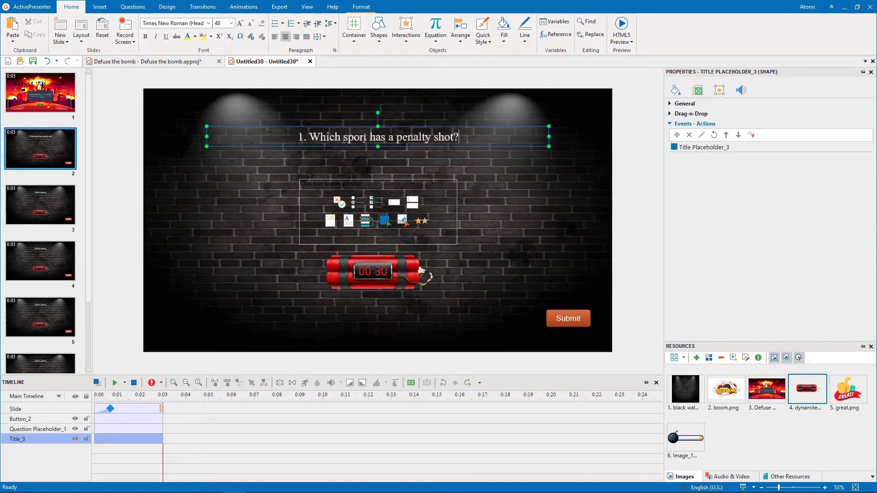
{"action": "left_click", "coordinate": [392, 202]}
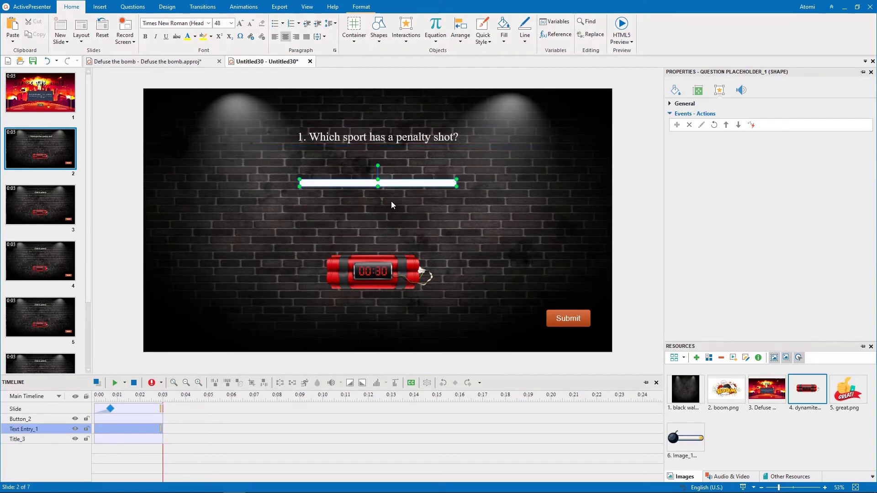
{"action": "left_click_drag", "start_coordinate": [399, 178], "coordinate": [398, 189]}
Add 'soccer' and 'football' as the text entry's correct values, leaving Case Sensitive unchecked
{"action": "left_click", "coordinate": [681, 105]}
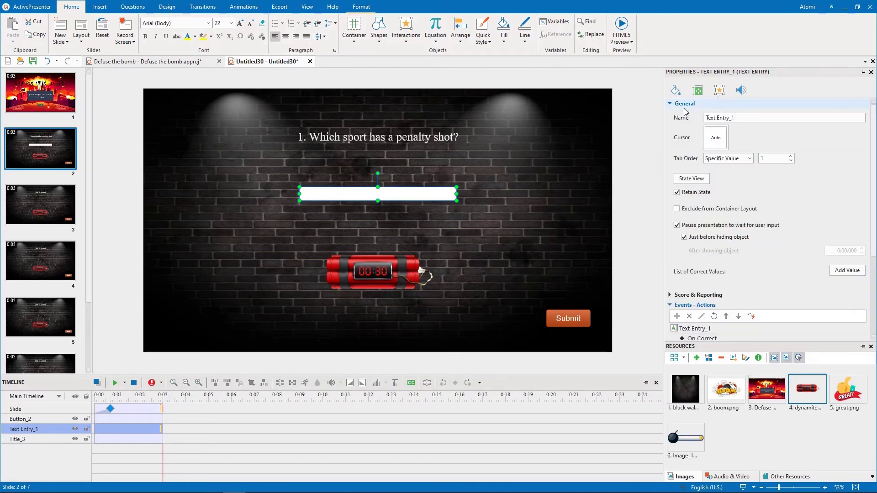
{"action": "left_click", "coordinate": [845, 270]}
{"action": "left_click", "coordinate": [799, 285]}
{"action": "type", "text": "soccer"}
{"action": "left_click", "coordinate": [840, 270]}
{"action": "left_click", "coordinate": [779, 300]}
{"action": "type", "text": "football"}
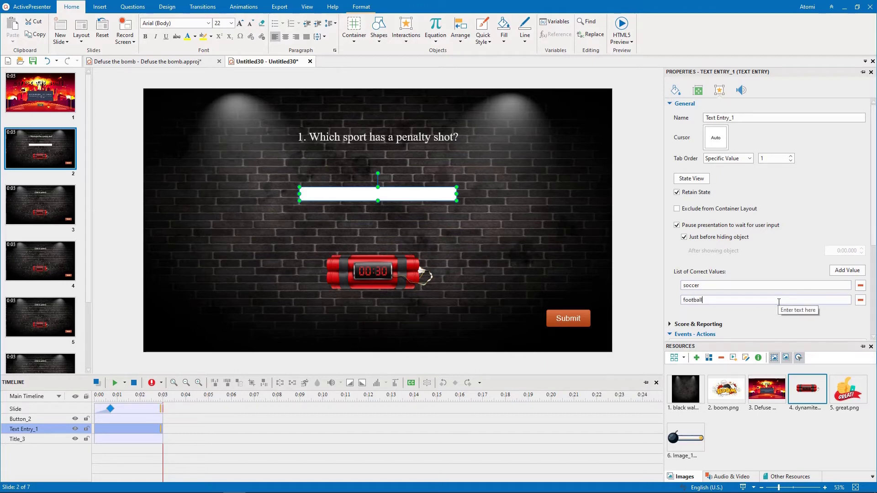
{"action": "left_click", "coordinate": [698, 324]}
{"action": "scroll", "coordinate": [713, 324], "scroll_direction": "down", "scroll_amount": 3}
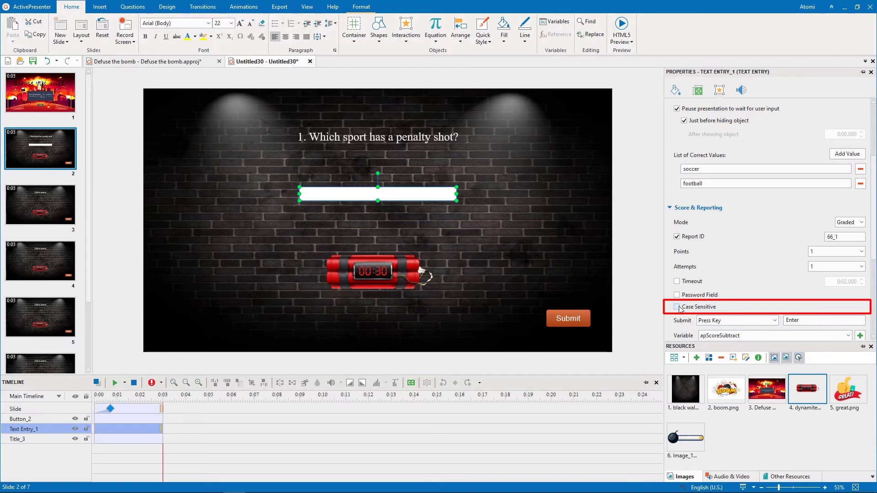
{"action": "scroll", "coordinate": [674, 309], "scroll_direction": "down", "scroll_amount": 5}
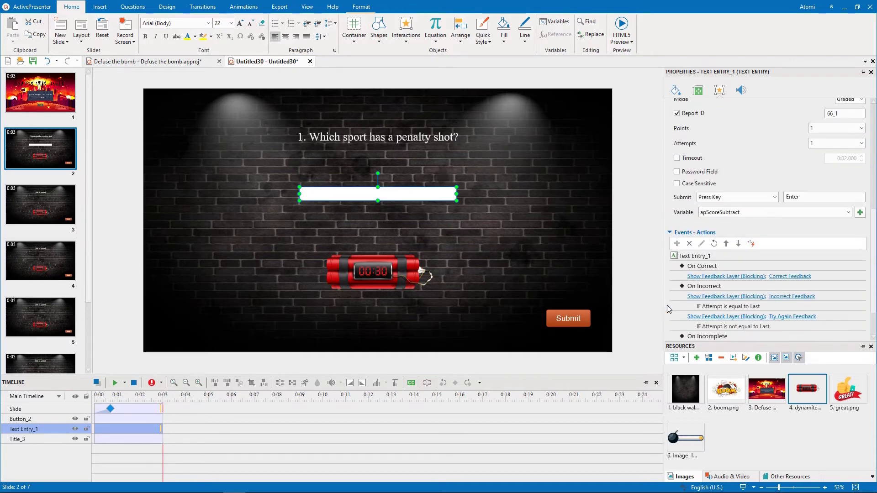
Delete all the text entry's default feedback events
{"action": "left_click", "coordinate": [845, 218]}
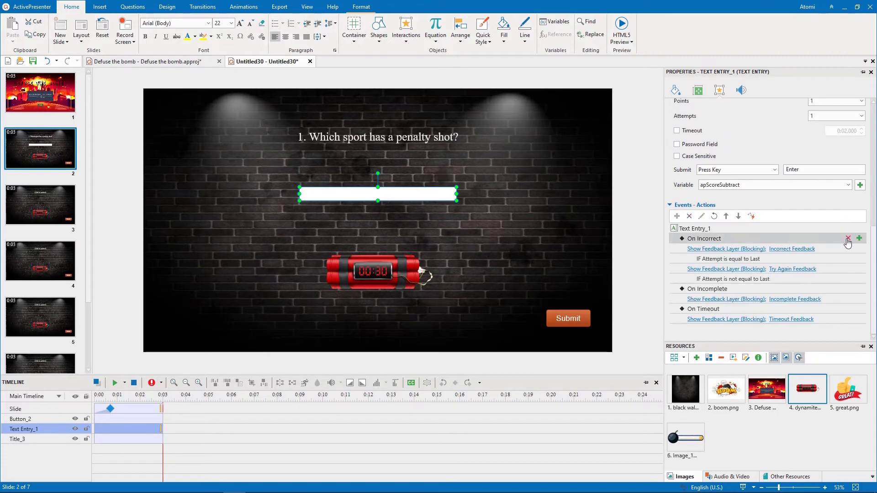
{"action": "left_click", "coordinate": [846, 238]}
{"action": "left_click", "coordinate": [846, 286]}
{"action": "left_click", "coordinate": [845, 307]}
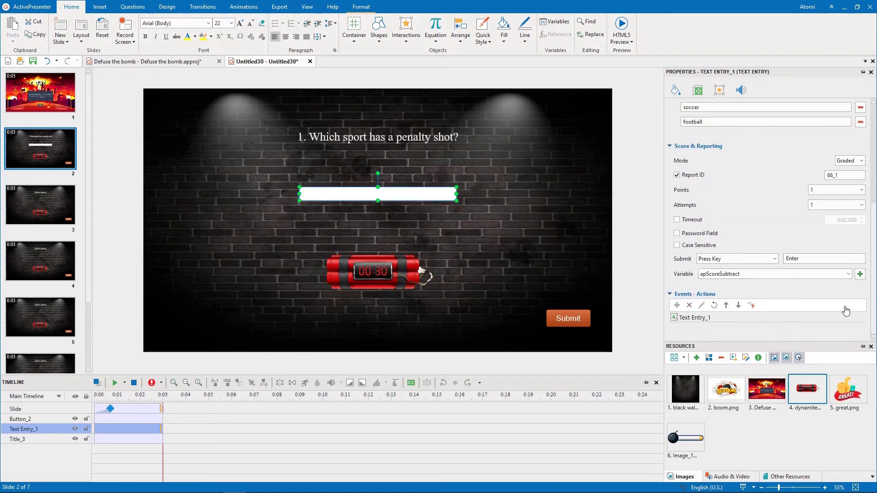
{"action": "left_click", "coordinate": [713, 150]}
{"action": "left_click", "coordinate": [690, 104]}
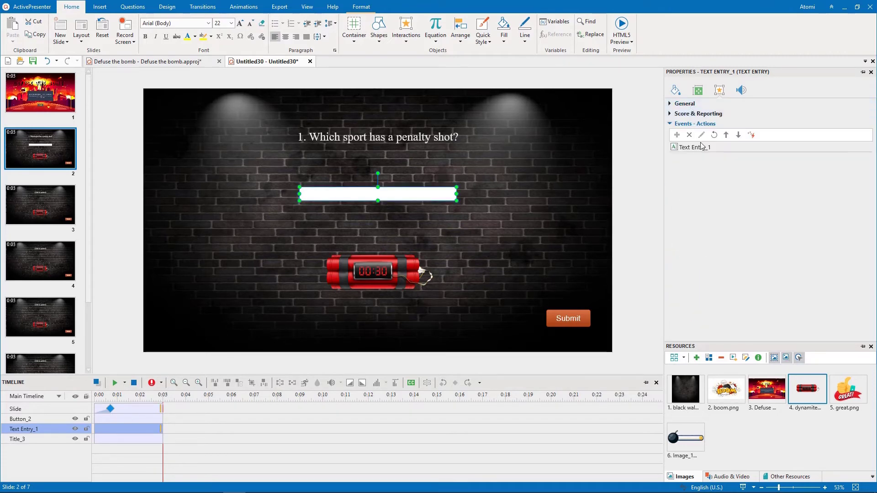
Add an On Correct event that goes forward one slide
{"action": "left_click", "coordinate": [850, 151]}
{"action": "left_click", "coordinate": [862, 157]}
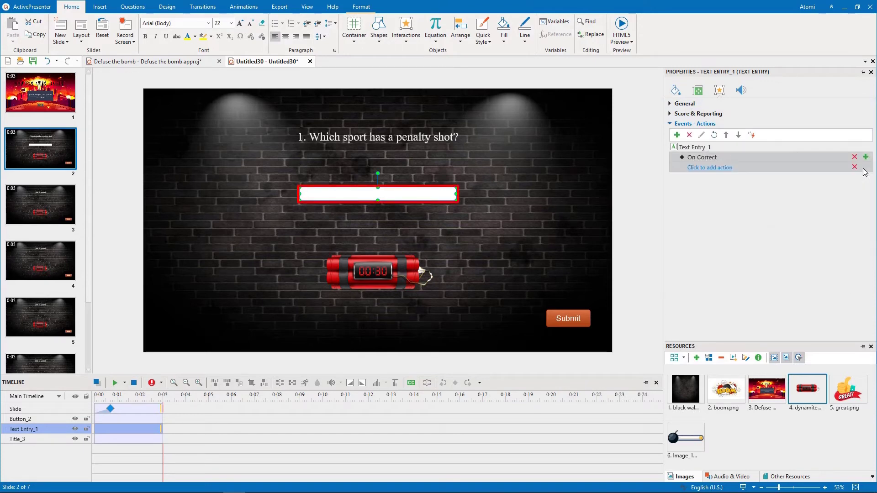
{"action": "left_click", "coordinate": [722, 169]}
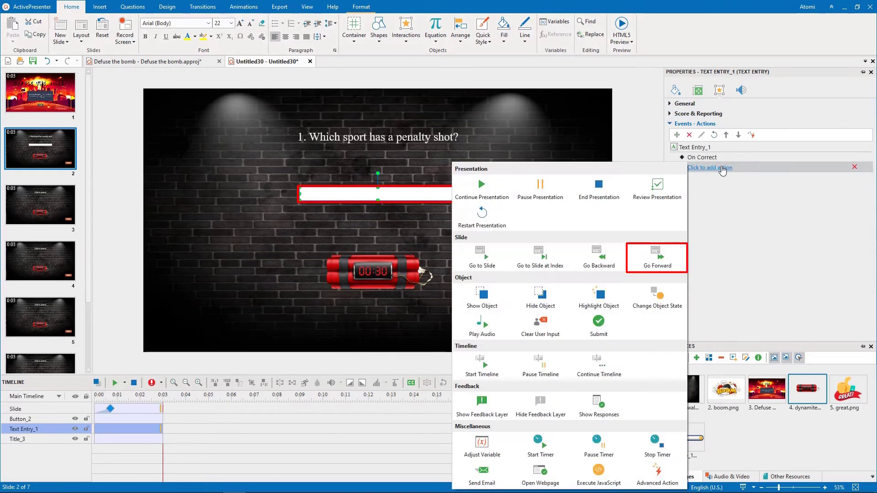
{"action": "left_click", "coordinate": [672, 259]}
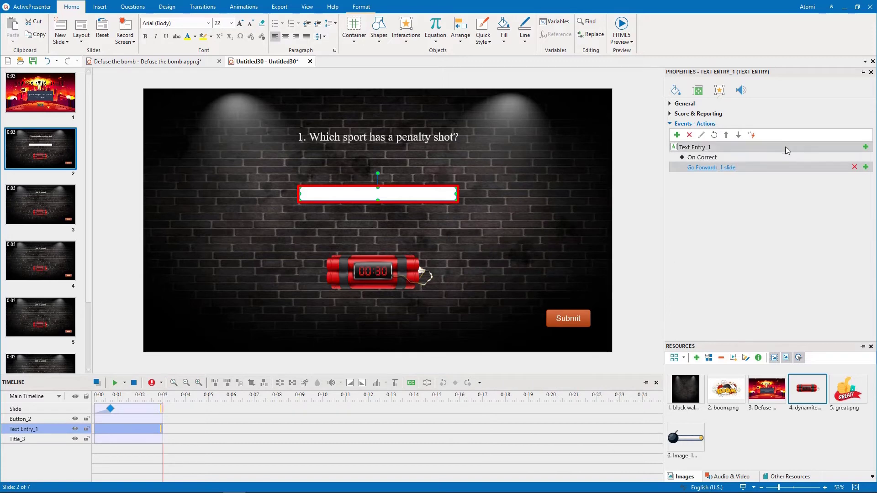
Add an On Incorrect event that jumps to Slide 7
{"action": "left_click", "coordinate": [865, 147]}
{"action": "left_click", "coordinate": [841, 182]}
{"action": "left_click", "coordinate": [722, 193]}
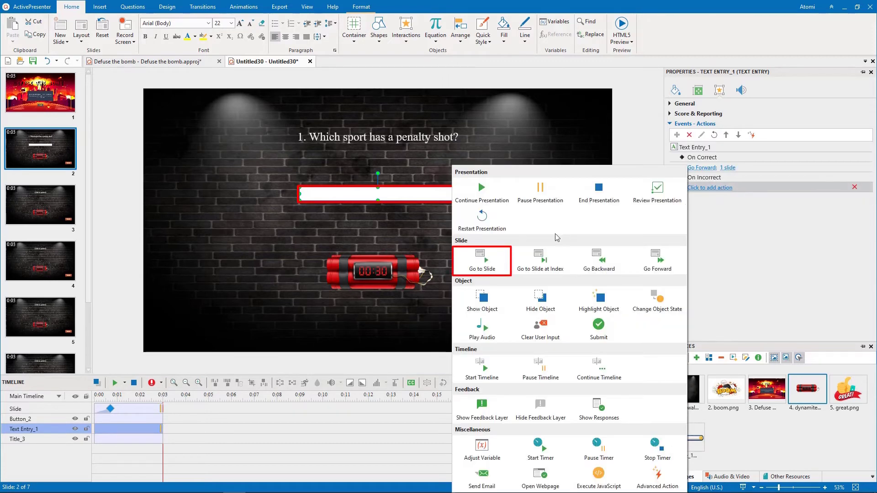
{"action": "left_click", "coordinate": [481, 258]}
{"action": "left_click", "coordinate": [730, 192]}
{"action": "left_click", "coordinate": [755, 203]}
{"action": "left_click", "coordinate": [780, 270]}
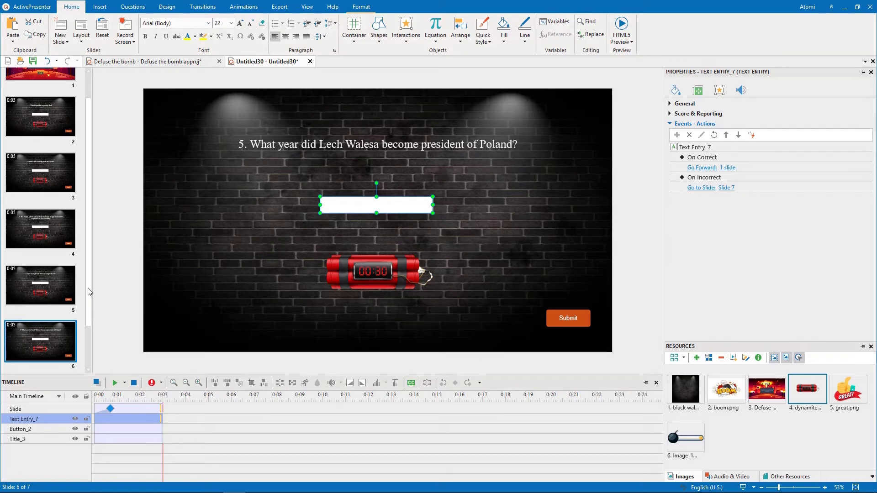
On slide 2, insert a countdown Animated Timer drawn over the bomb's display
{"action": "scroll", "coordinate": [90, 291], "scroll_direction": "up", "scroll_amount": 2}
{"action": "left_click", "coordinate": [59, 154]}
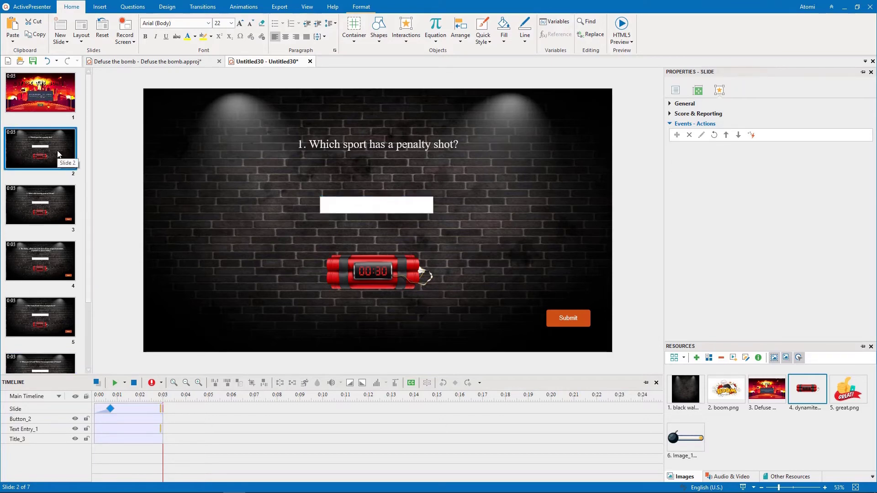
{"action": "left_click", "coordinate": [98, 11]}
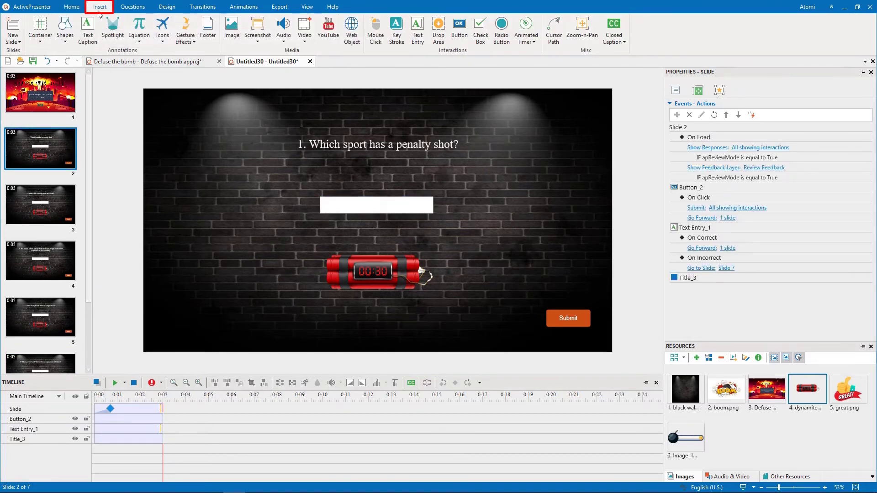
{"action": "left_click", "coordinate": [526, 38]}
{"action": "left_click", "coordinate": [537, 55]}
{"action": "left_click_drag", "start_coordinate": [354, 263], "coordinate": [392, 277]}
Give the timer a rectangular shape and dark slate style, making it slightly taller
{"action": "left_click", "coordinate": [351, 9]}
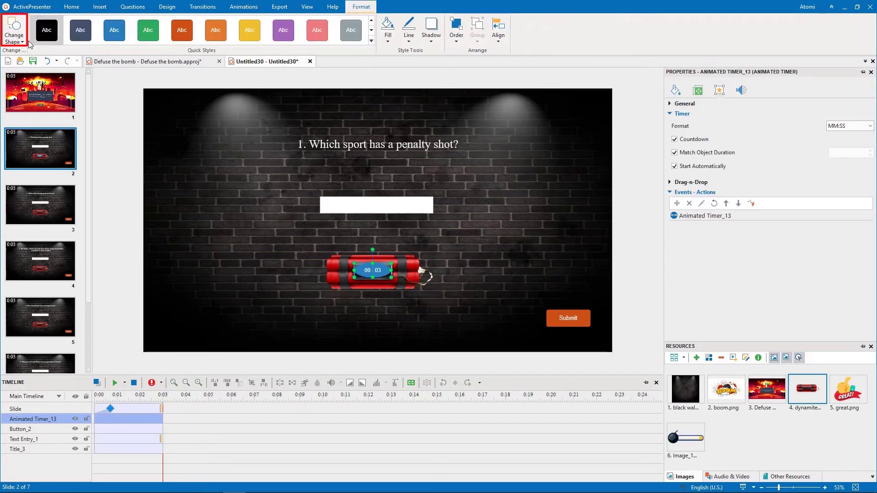
{"action": "left_click", "coordinate": [14, 31]}
{"action": "left_click", "coordinate": [21, 63]}
{"action": "left_click", "coordinate": [80, 42]}
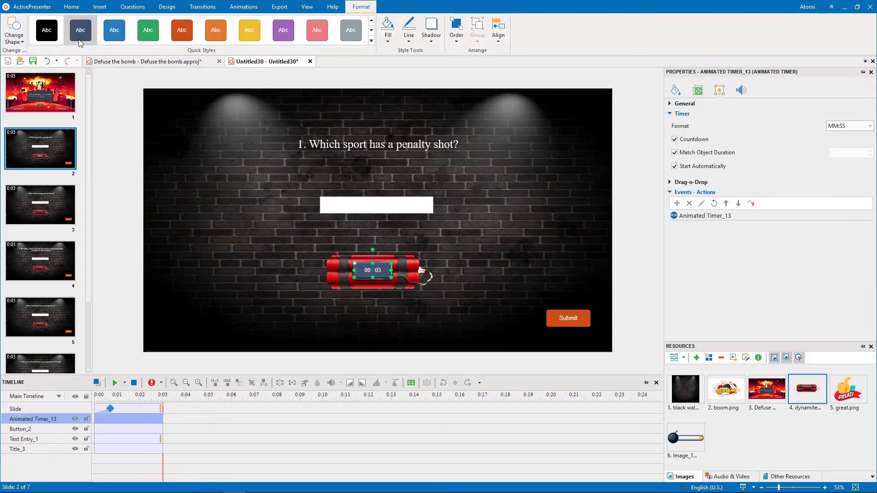
{"action": "left_click_drag", "start_coordinate": [373, 277], "coordinate": [373, 279]}
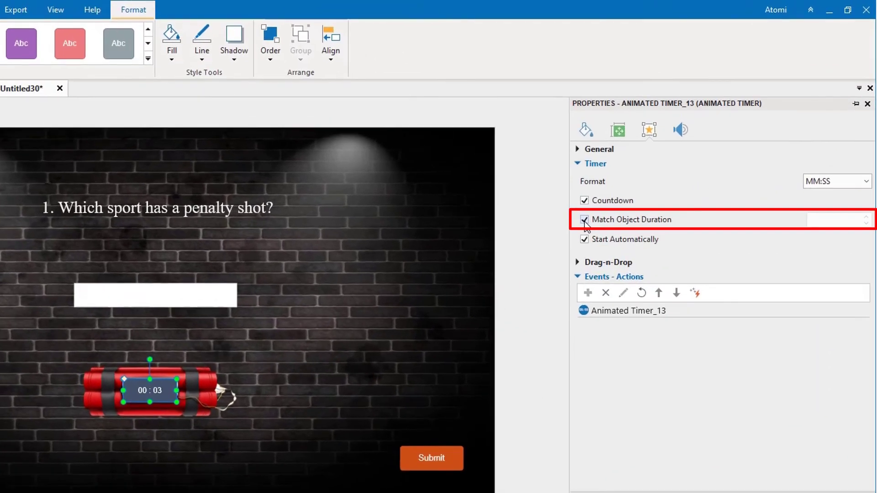
Set the timer to 1:00 and show it over multiple slides on the top layer
{"action": "left_click", "coordinate": [820, 154]}
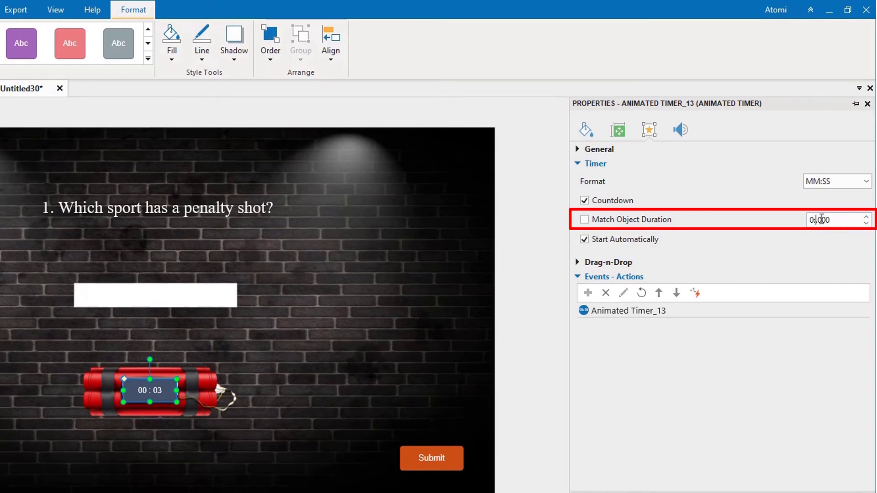
{"action": "key", "text": "Return"}
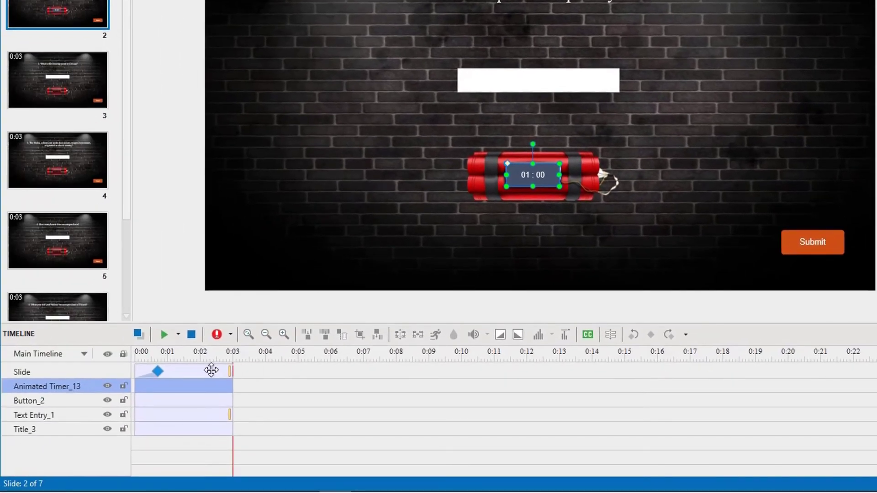
{"action": "right_click", "coordinate": [181, 381]}
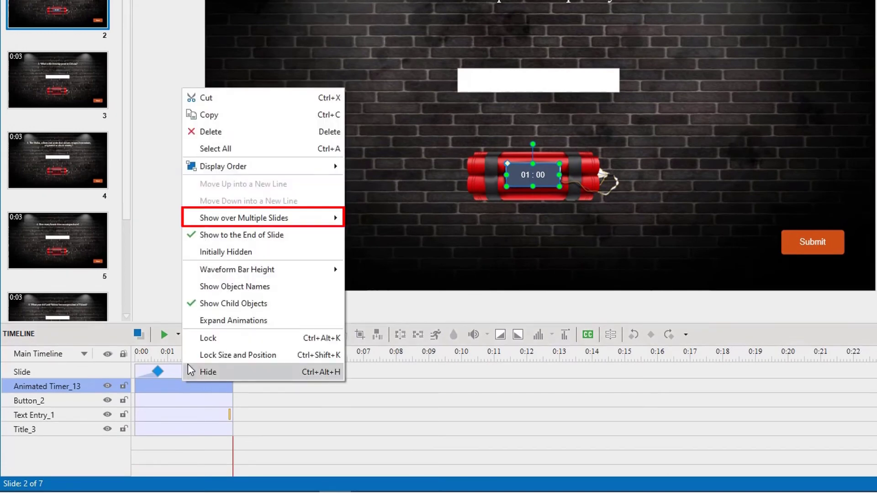
{"action": "mouse_move", "coordinate": [319, 217]}
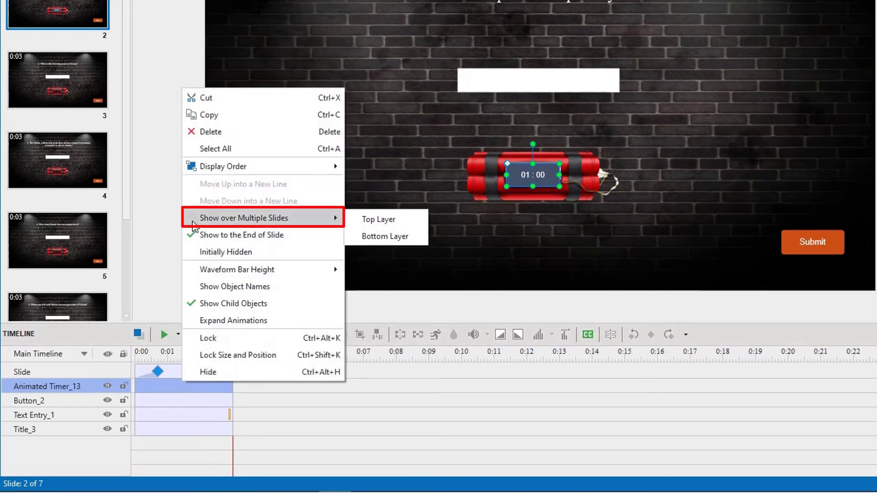
{"action": "left_click", "coordinate": [365, 221]}
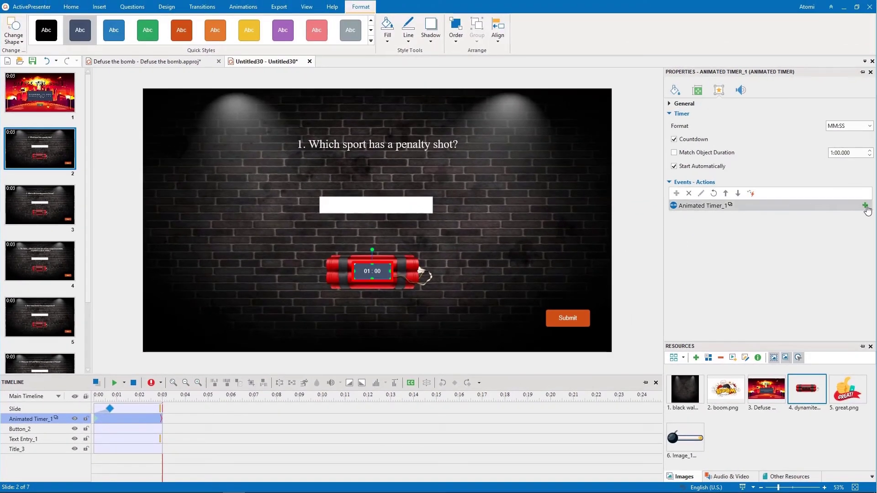
Add an On Timer Complete action that goes to Slide 7
{"action": "left_click", "coordinate": [865, 206]}
{"action": "left_click", "coordinate": [837, 217]}
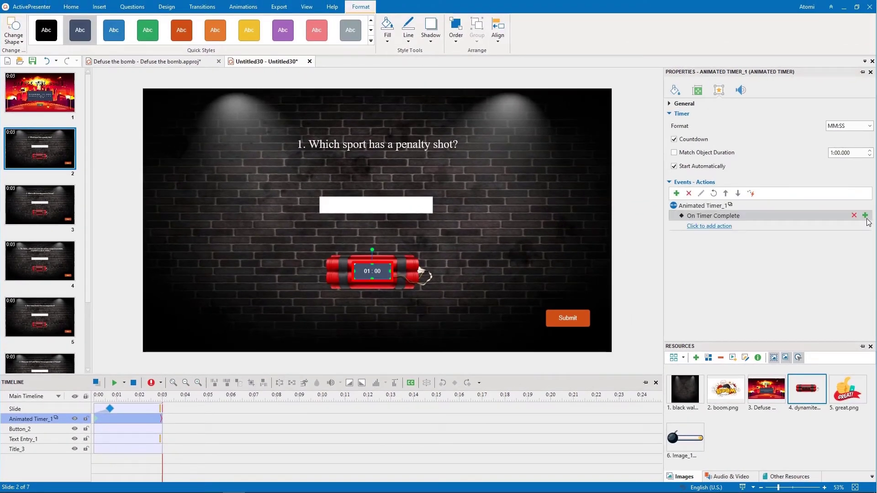
{"action": "left_click", "coordinate": [718, 226]}
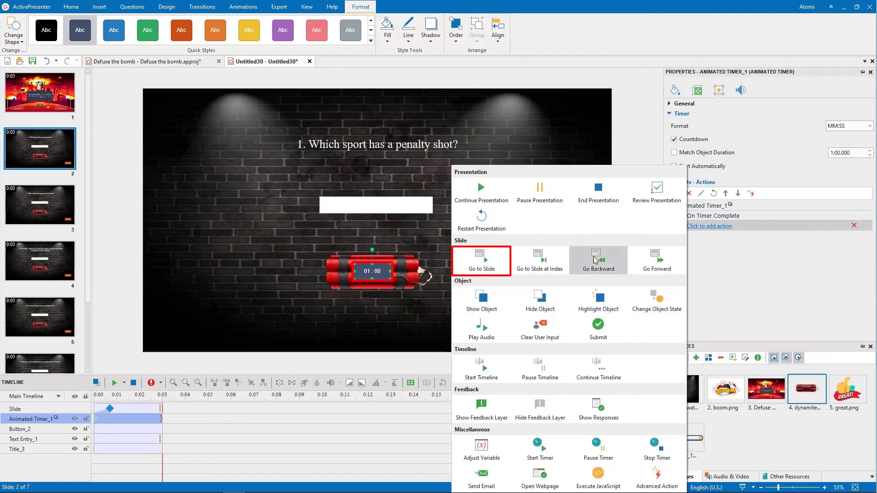
{"action": "left_click", "coordinate": [481, 261]}
{"action": "left_click", "coordinate": [725, 226]}
{"action": "left_click", "coordinate": [773, 240]}
{"action": "left_click", "coordinate": [772, 308]}
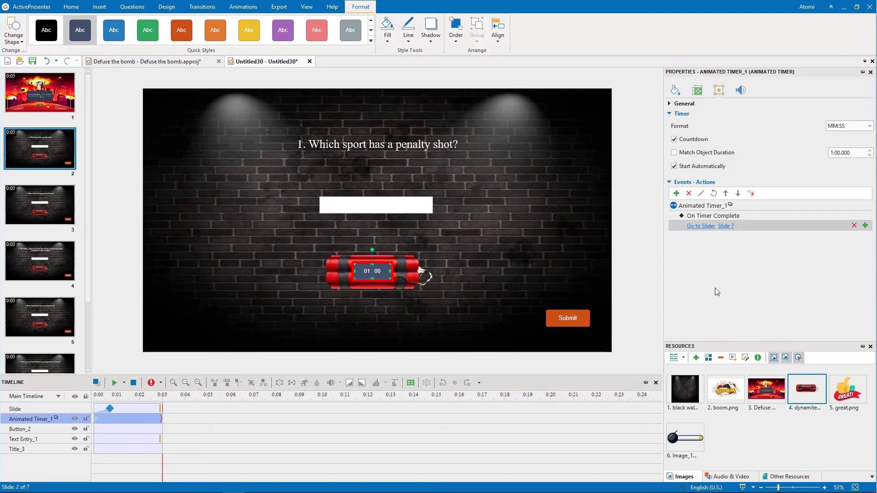
Add the clock beep sound to slide 2, playing over multiple slides on the top layer
{"action": "left_click", "coordinate": [727, 478]}
{"action": "left_click_drag", "start_coordinate": [725, 392], "coordinate": [703, 361]}
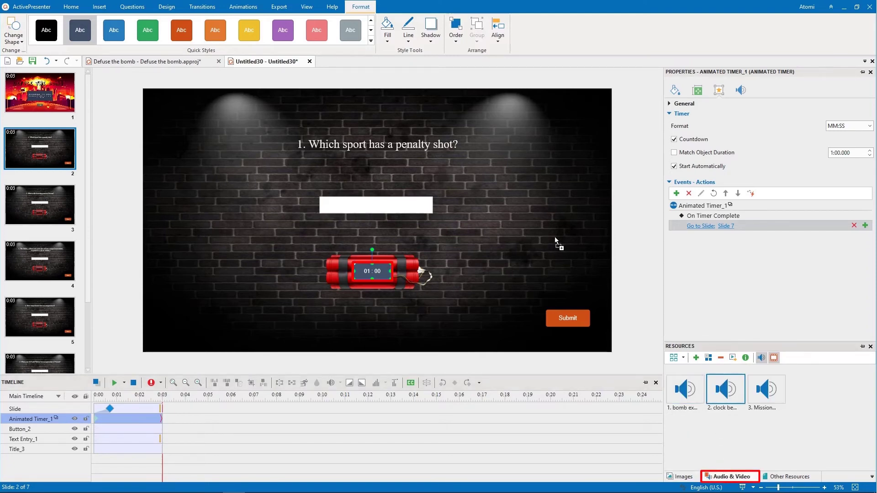
{"action": "left_click_drag", "start_coordinate": [554, 236], "coordinate": [554, 237]}
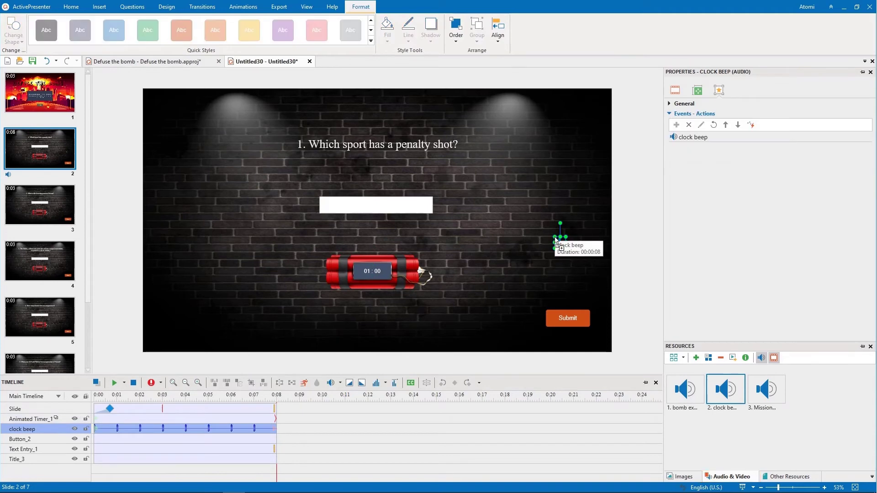
{"action": "right_click", "coordinate": [186, 429]}
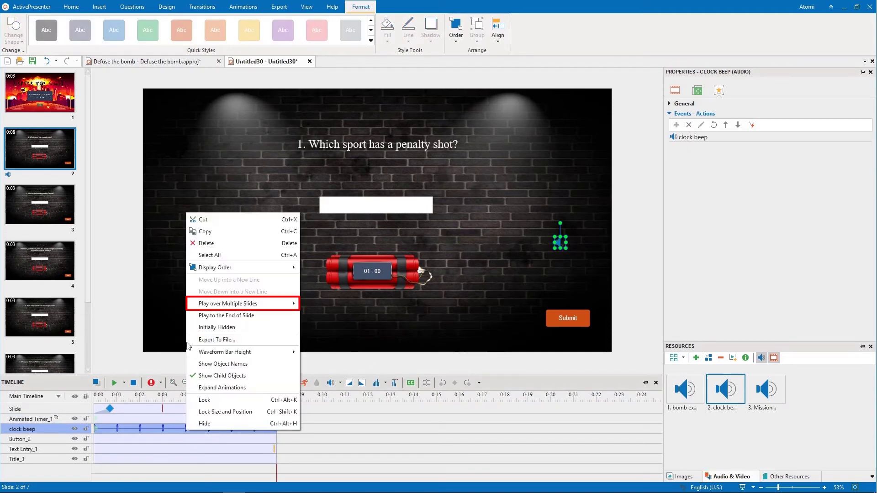
{"action": "mouse_move", "coordinate": [190, 309]}
{"action": "left_click", "coordinate": [310, 304]}
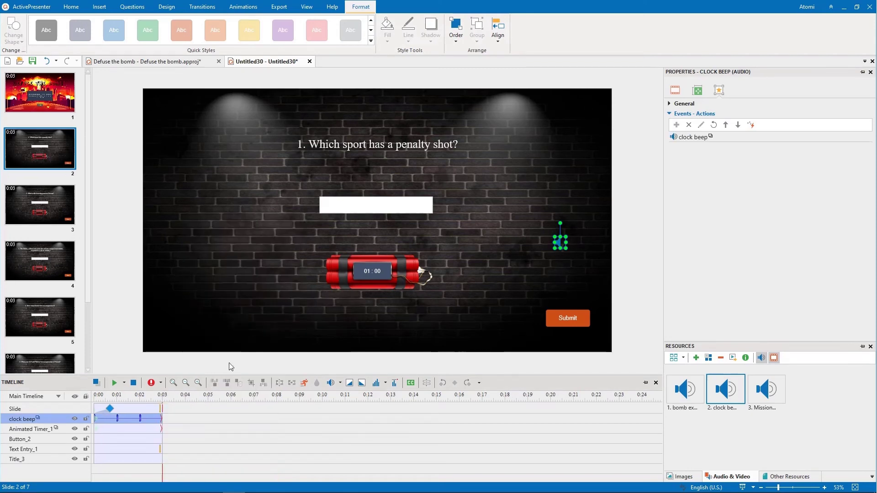
Play the clock beep to the project's end as background music, delaying it and the timer slightly
{"action": "right_click", "coordinate": [137, 415]}
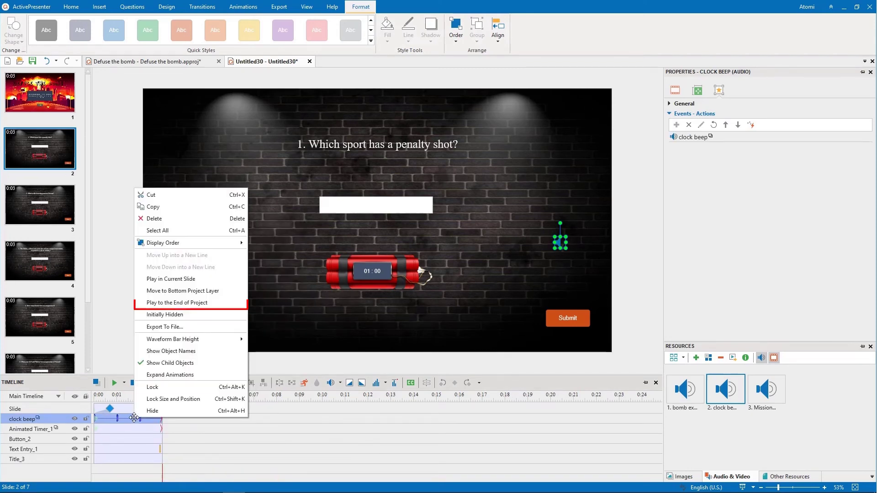
{"action": "left_click", "coordinate": [142, 305]}
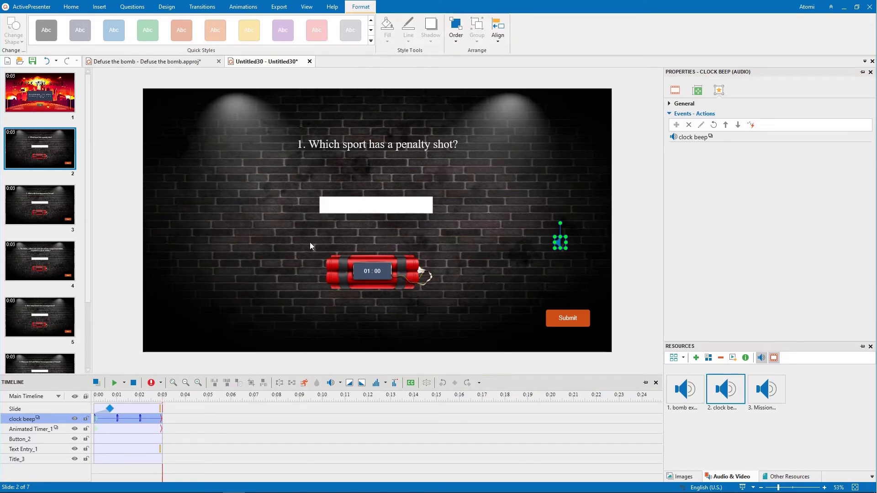
{"action": "left_click", "coordinate": [675, 91]}
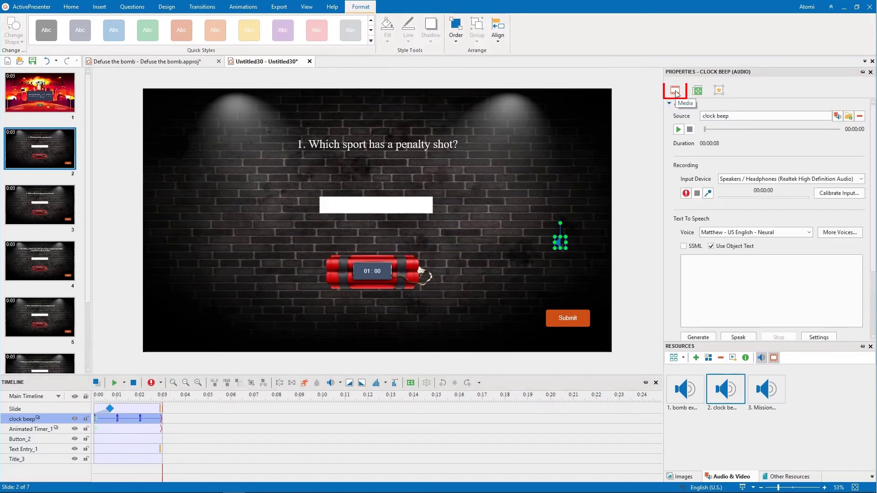
{"action": "scroll", "coordinate": [665, 230], "scroll_direction": "down", "scroll_amount": 3}
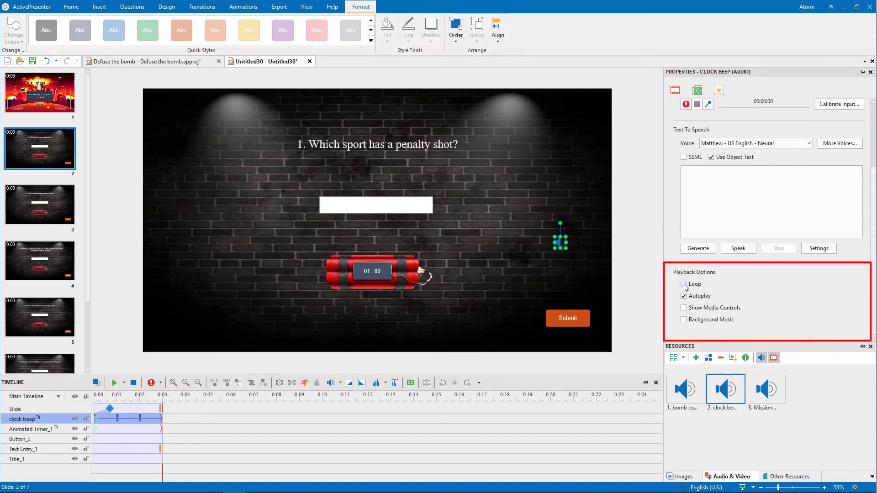
{"action": "left_click", "coordinate": [684, 320]}
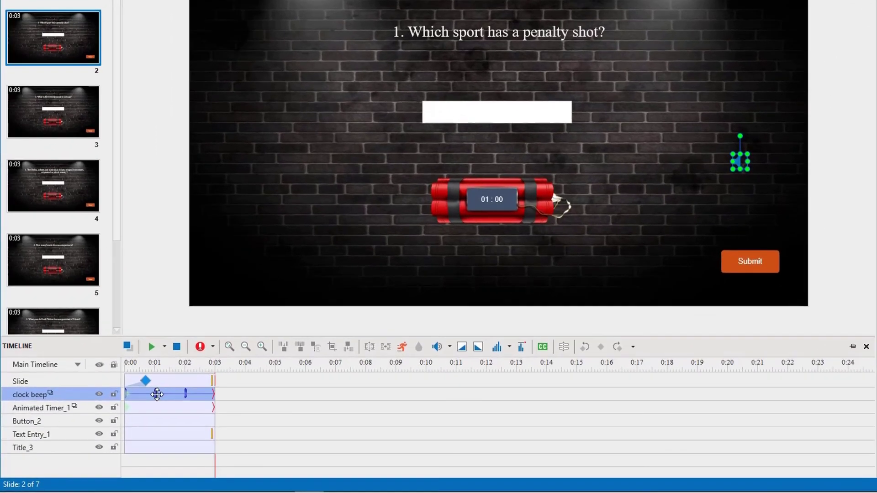
{"action": "left_click", "coordinate": [139, 406], "text": "ctrl"}
{"action": "left_click_drag", "start_coordinate": [130, 394], "coordinate": [131, 393]}
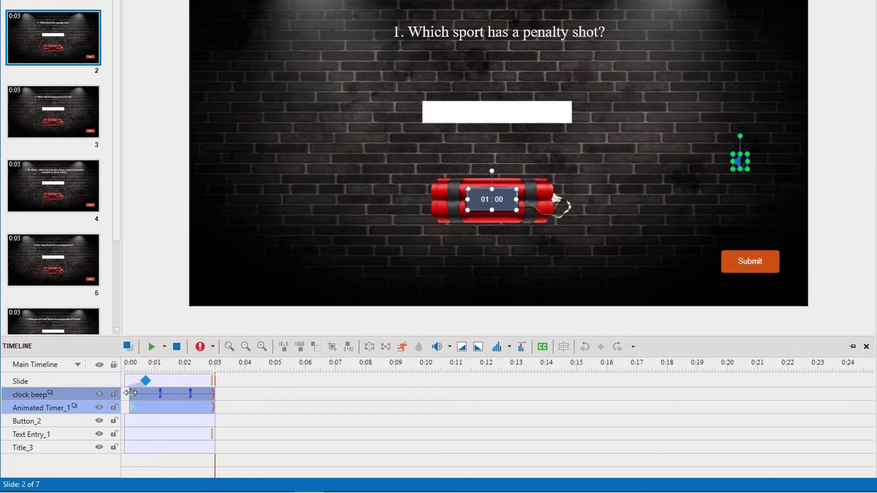
On slide 6, remove the Go Forward action from the text entry's On Correct event
{"action": "left_click_drag", "start_coordinate": [115, 212], "coordinate": [119, 319]}
{"action": "left_click", "coordinate": [80, 220]}
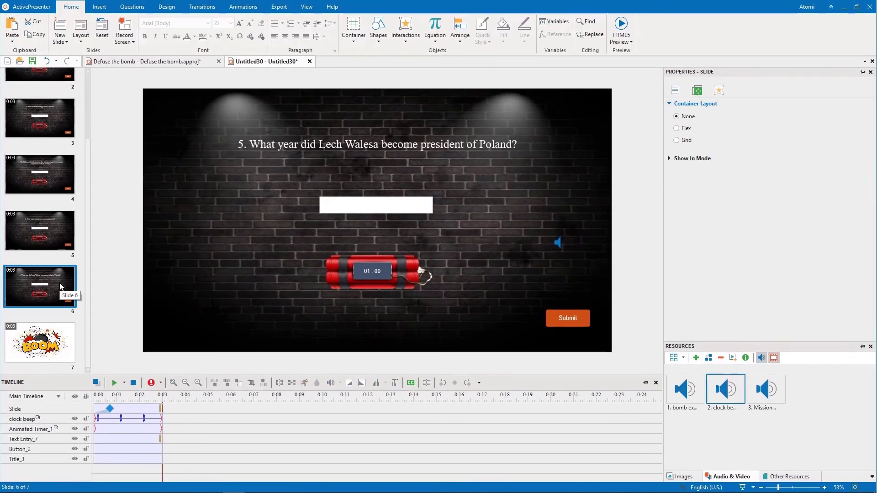
{"action": "left_click", "coordinate": [393, 199]}
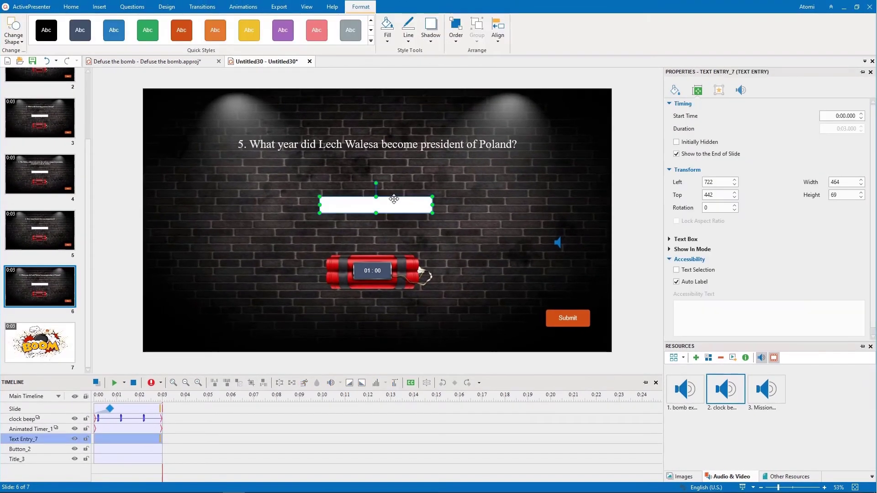
{"action": "left_click", "coordinate": [718, 90]}
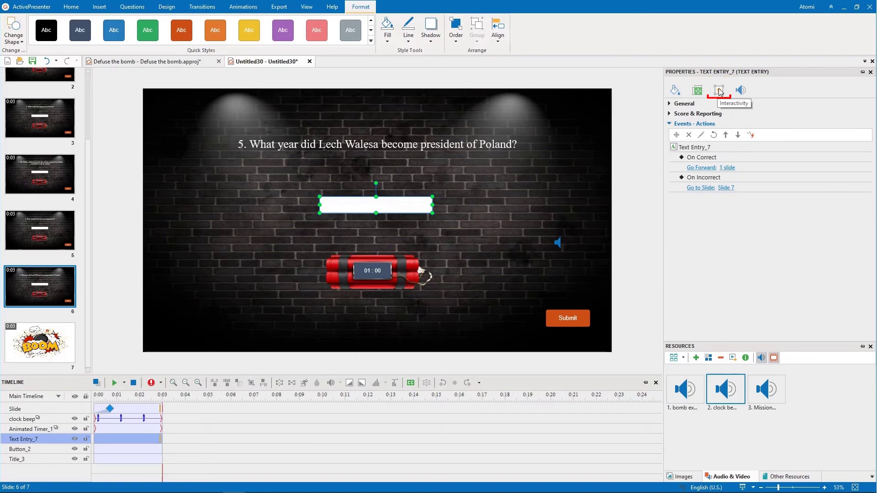
{"action": "mouse_move", "coordinate": [703, 166]}
{"action": "left_click", "coordinate": [854, 168]}
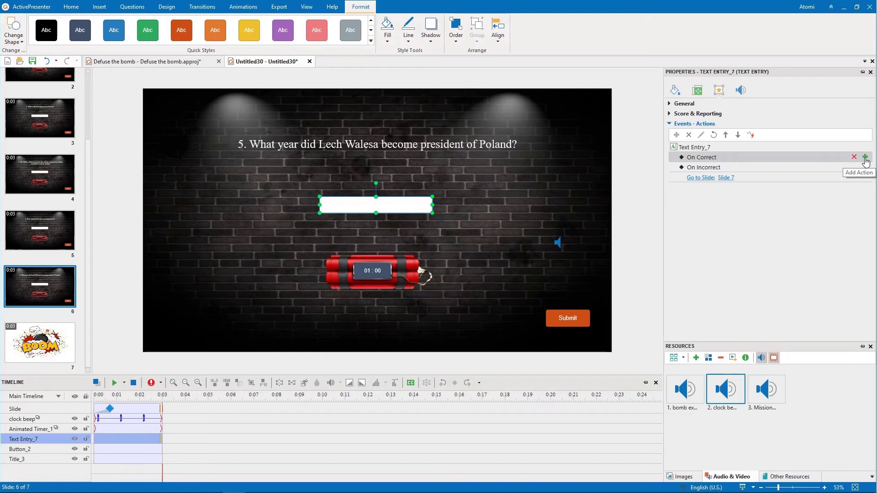
Add an Execute JavaScript action on correct that pauses the clock beep
{"action": "left_click", "coordinate": [865, 157]}
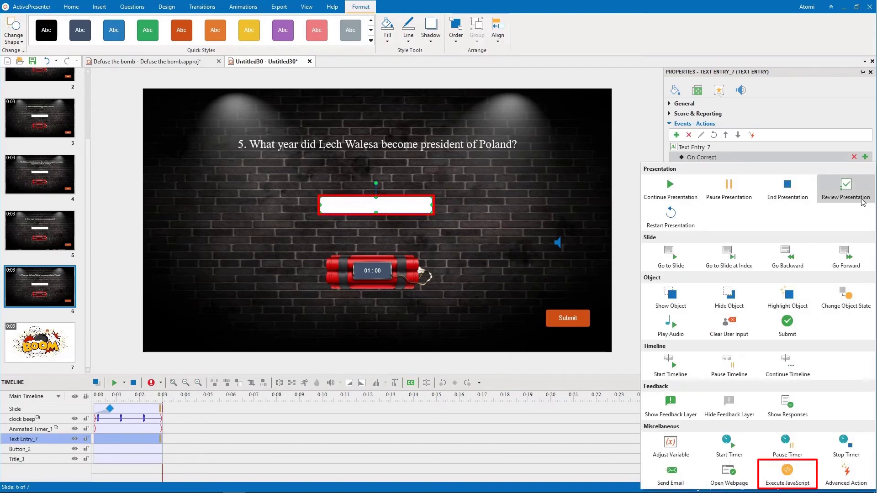
{"action": "left_click", "coordinate": [794, 477]}
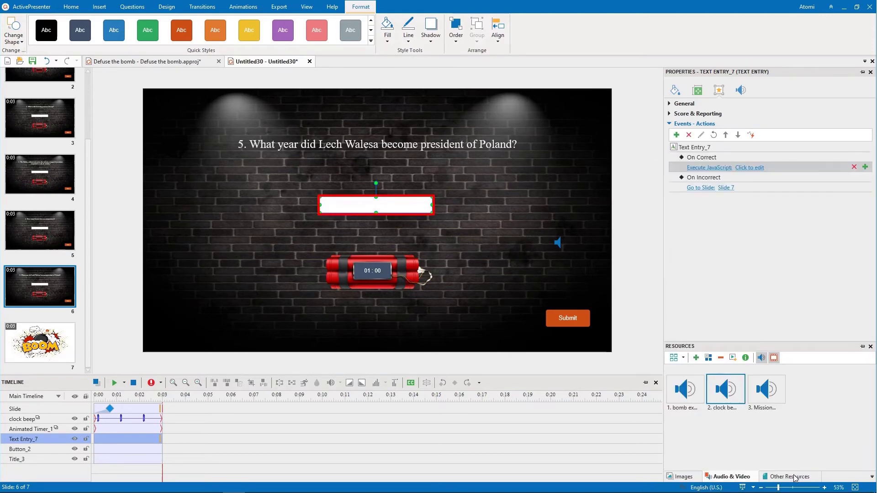
{"action": "left_click", "coordinate": [751, 169]}
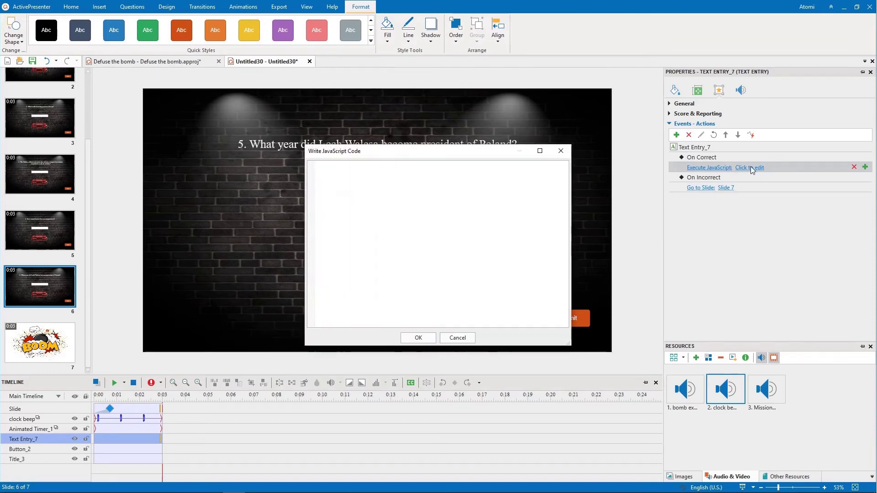
{"action": "type", "text": "prez.object('clock beep').mediaPlayer().pause();"}
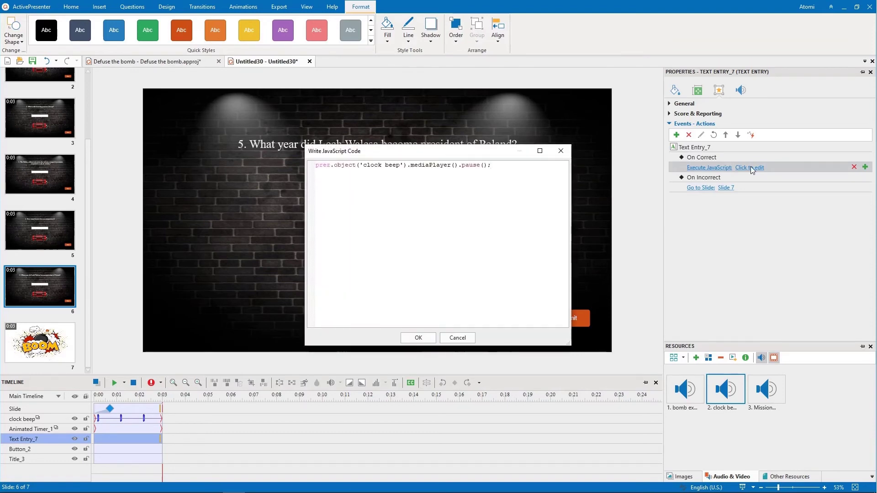
{"action": "left_click", "coordinate": [419, 338]}
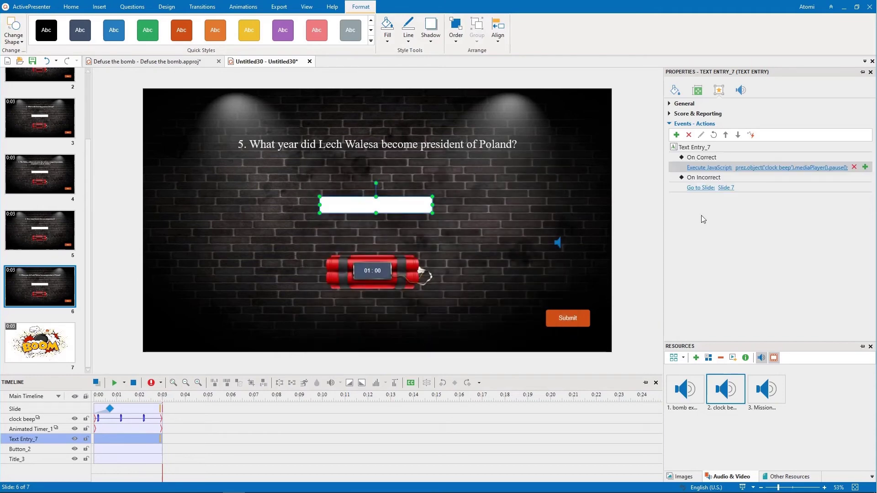
Add a second Execute JavaScript action that pauses Animated Timer_1
{"action": "left_click", "coordinate": [865, 159]}
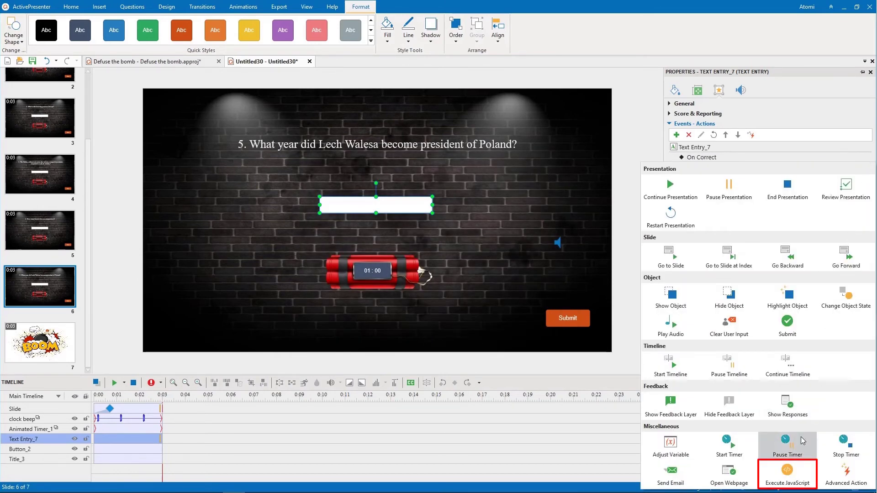
{"action": "left_click", "coordinate": [792, 465]}
{"action": "left_click", "coordinate": [763, 179]}
{"action": "type", "text": "prez.object('Animated Timer_1').pauseTimer();"}
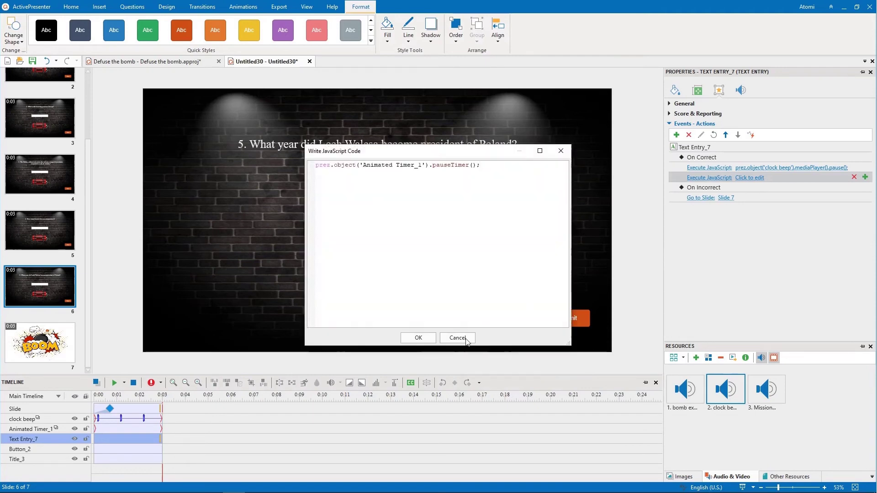
{"action": "left_click", "coordinate": [417, 338]}
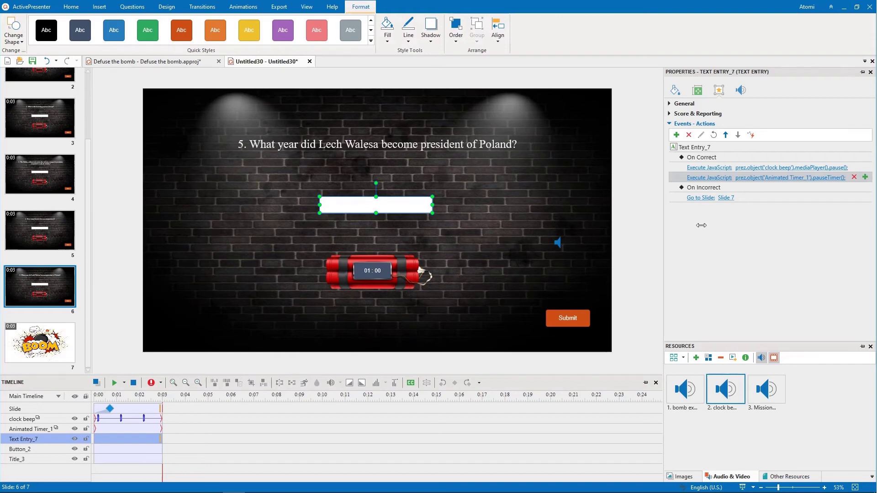
Add a non-blocking Hide Object action on correct that hides Title_3
{"action": "left_click", "coordinate": [865, 157]}
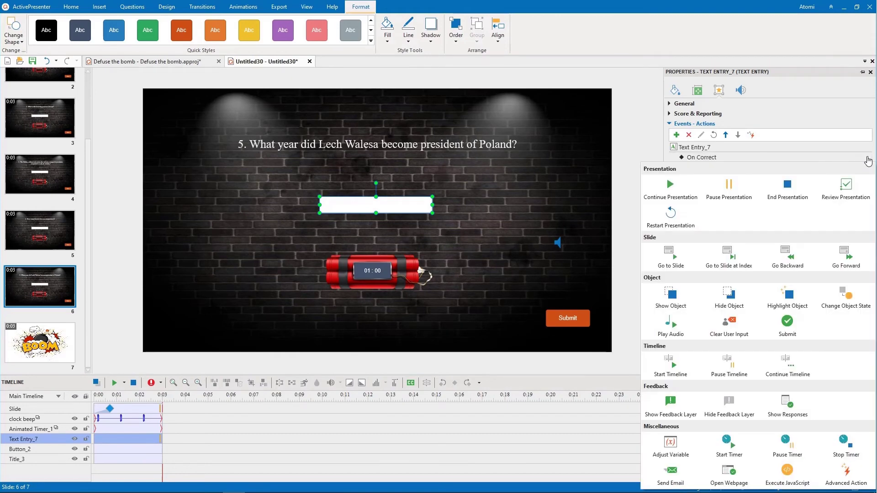
{"action": "left_click", "coordinate": [744, 295]}
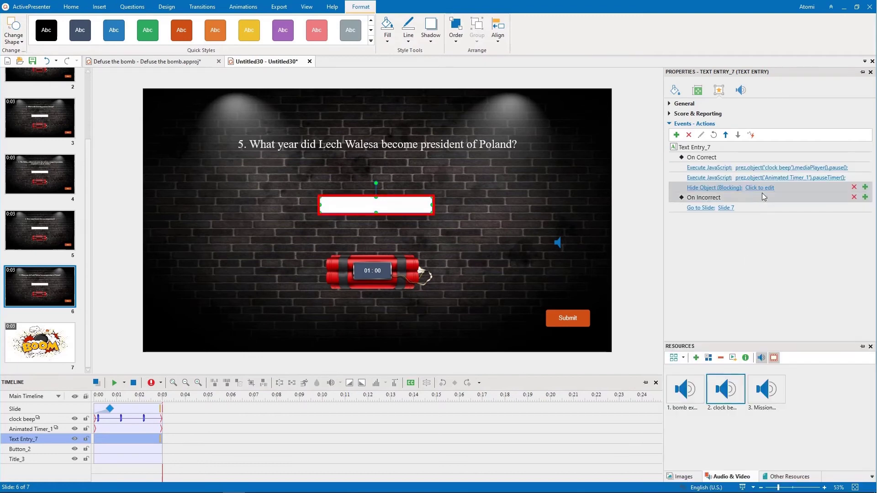
{"action": "left_click", "coordinate": [762, 187]}
{"action": "left_click", "coordinate": [832, 217]}
{"action": "left_click", "coordinate": [817, 248]}
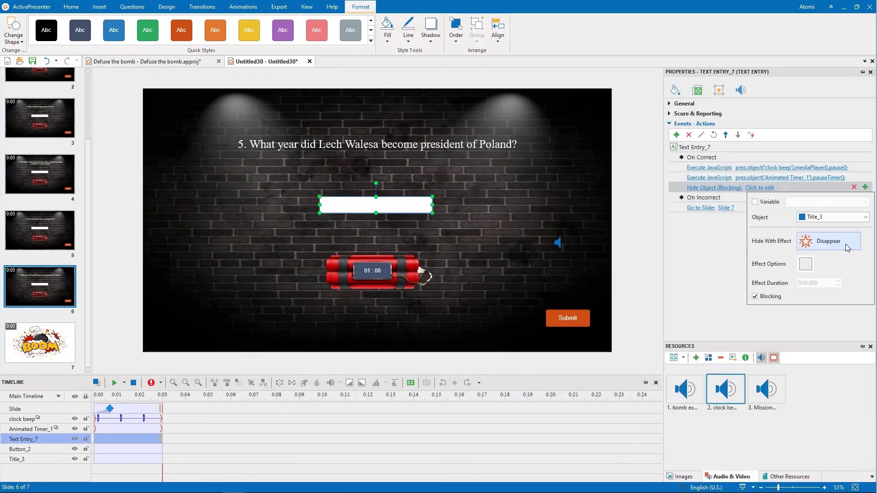
{"action": "left_click", "coordinate": [755, 297]}
{"action": "left_click", "coordinate": [721, 248]}
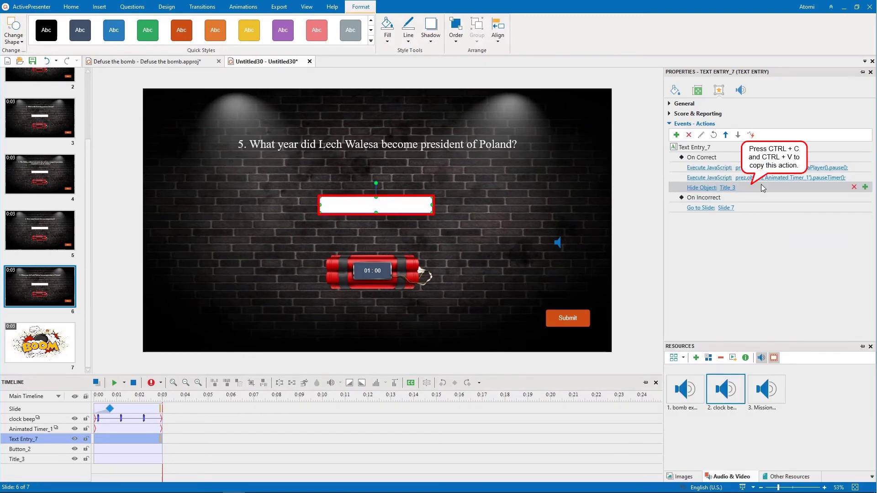
Duplicate the Hide Object action and retarget it to Text Entry_7
{"action": "key", "text": "ctrl+c"}
{"action": "key", "text": "ctrl+v"}
{"action": "left_click", "coordinate": [736, 203]}
{"action": "left_click", "coordinate": [812, 228]}
{"action": "left_click", "coordinate": [813, 237]}
{"action": "left_click", "coordinate": [715, 241]}
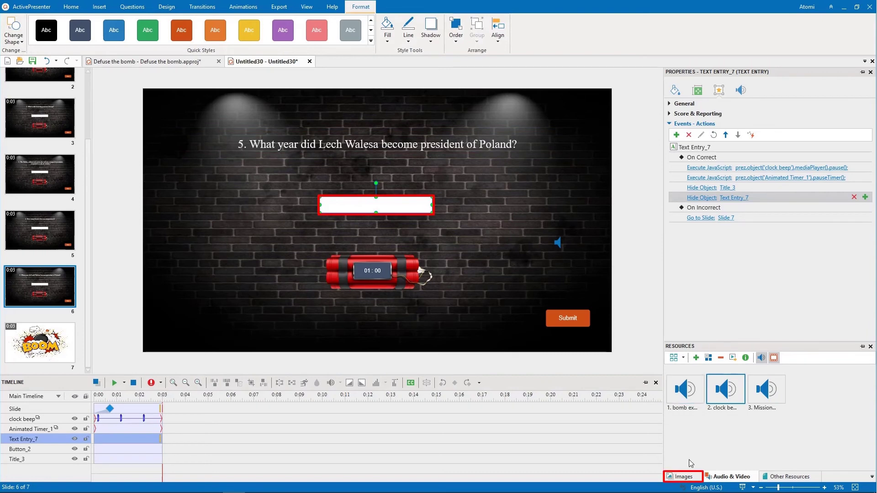
Place great.png over the entry box and set it initially hidden
{"action": "left_click", "coordinate": [684, 476]}
{"action": "left_click_drag", "start_coordinate": [847, 391], "coordinate": [367, 194]}
{"action": "right_click", "coordinate": [370, 188]}
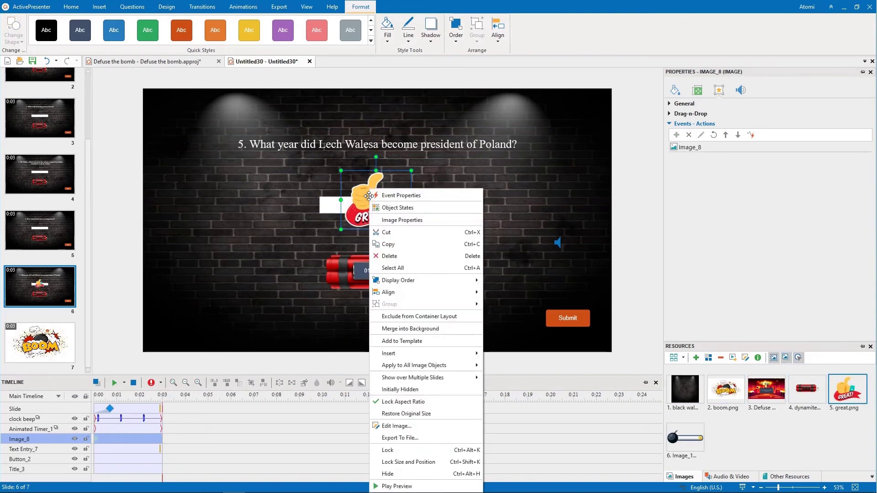
{"action": "left_click", "coordinate": [381, 389]}
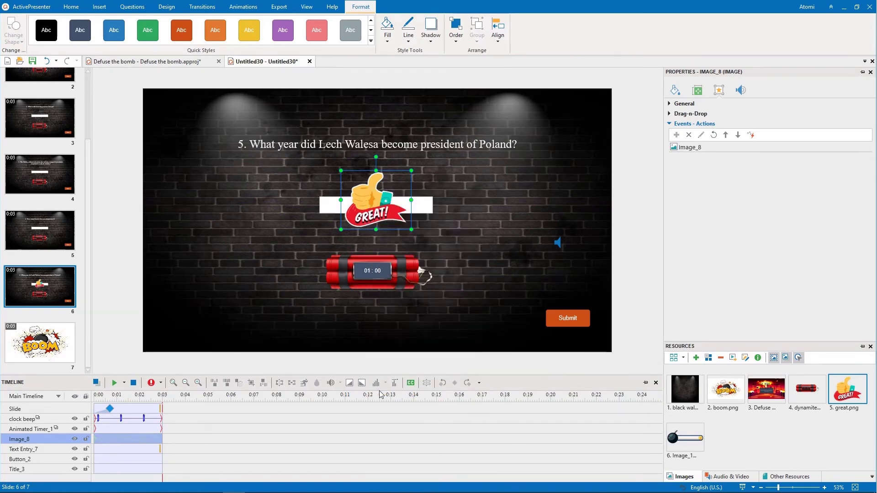
{"action": "left_click", "coordinate": [430, 208]}
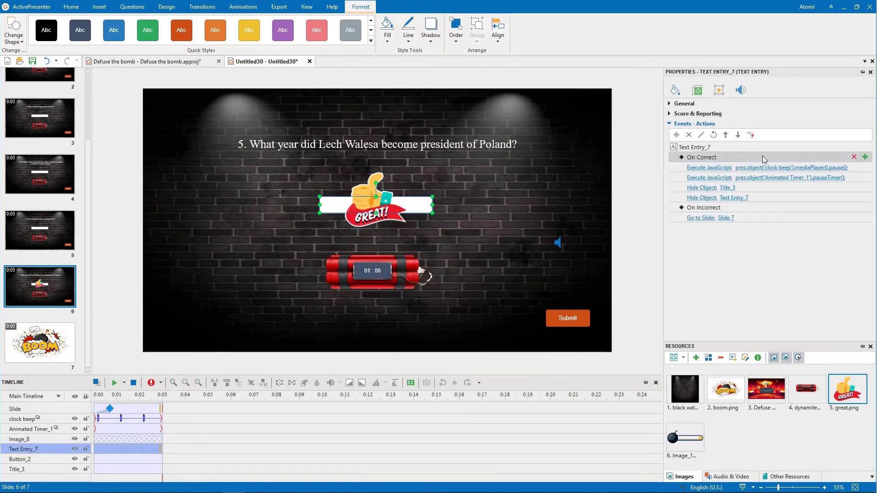
Add a non-blocking Show Object action that shows Image_8 without auto-hiding
{"action": "left_click", "coordinate": [865, 158]}
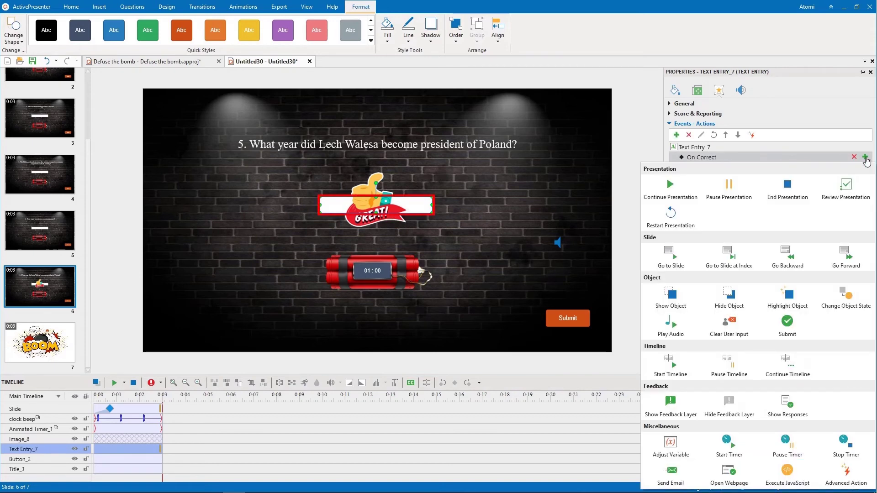
{"action": "left_click", "coordinate": [695, 296]}
{"action": "left_click", "coordinate": [761, 208]}
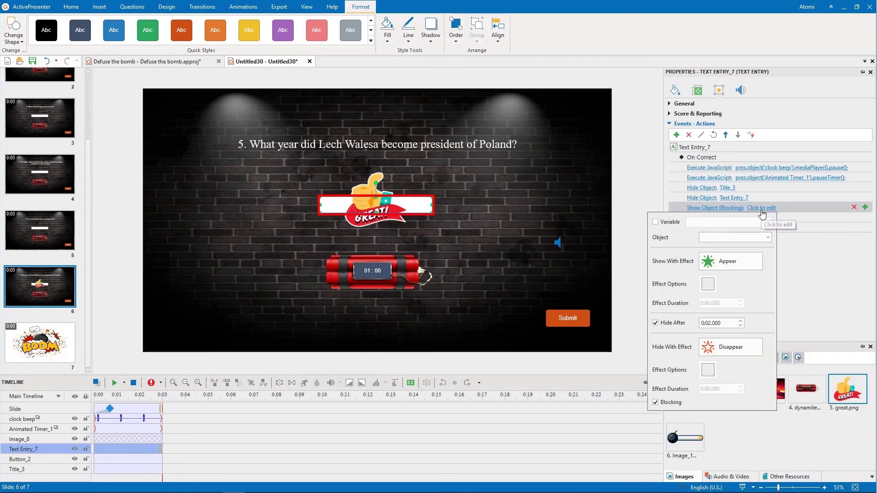
{"action": "left_click", "coordinate": [753, 238]}
{"action": "left_click", "coordinate": [718, 247]}
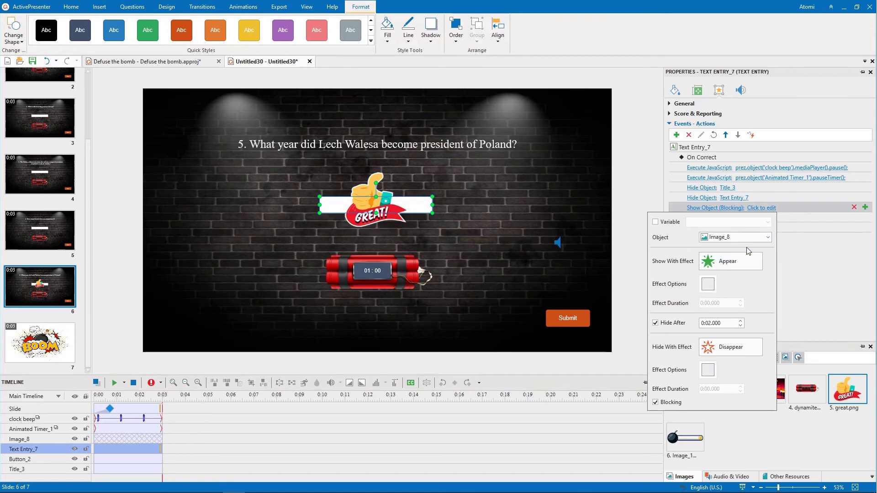
{"action": "left_click", "coordinate": [655, 323]}
{"action": "left_click", "coordinate": [656, 402]}
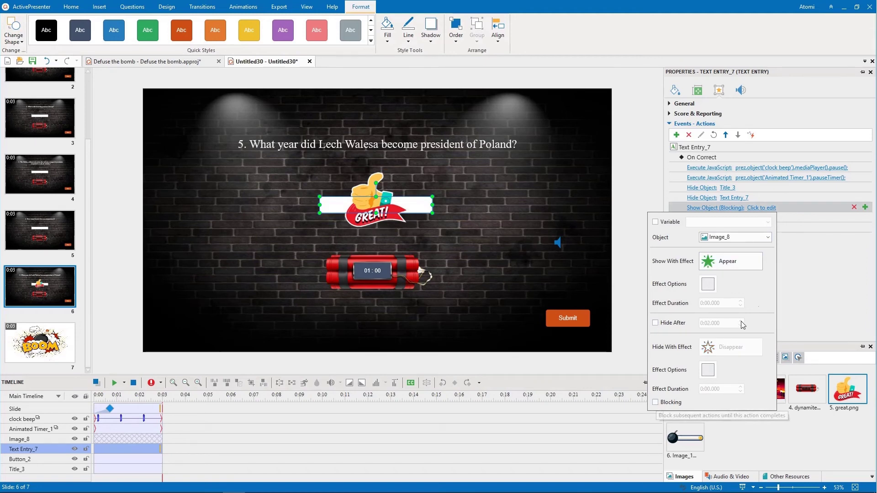
{"action": "left_click", "coordinate": [807, 263]}
Add a non-blocking Play Audio action playing the Mission complete sound
{"action": "left_click", "coordinate": [865, 157]}
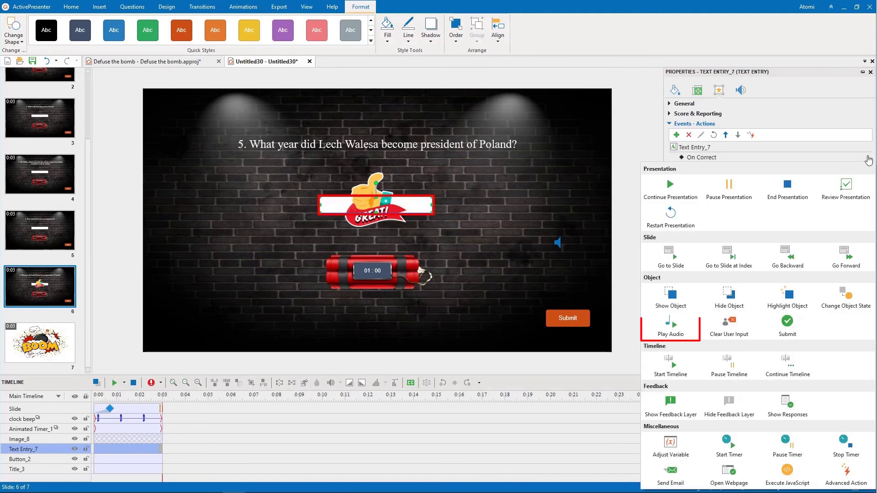
{"action": "left_click", "coordinate": [683, 321]}
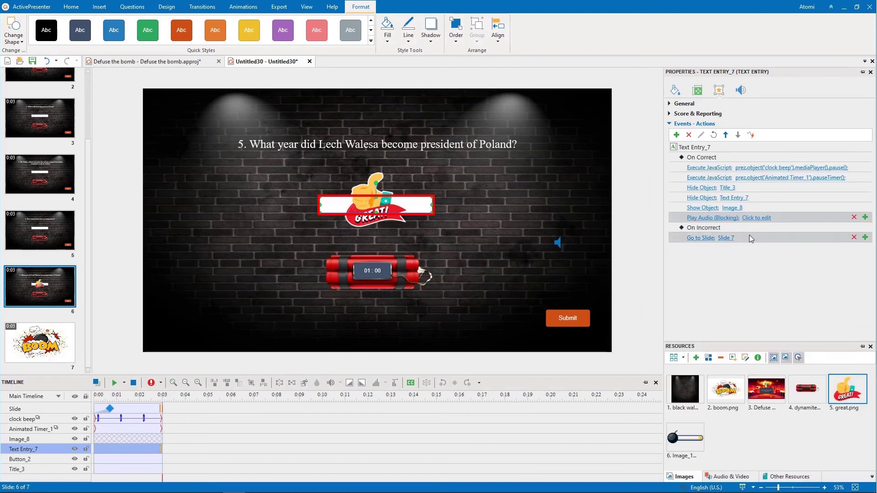
{"action": "left_click", "coordinate": [757, 219]}
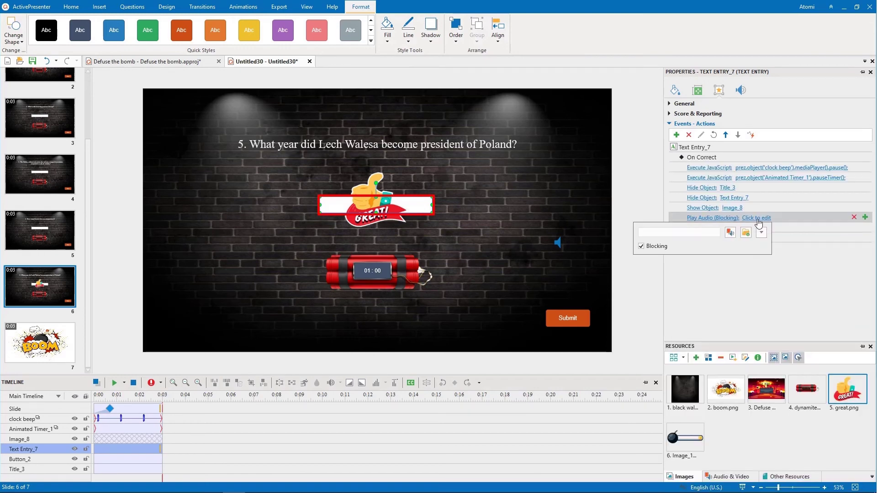
{"action": "left_click", "coordinate": [731, 233]}
{"action": "left_click", "coordinate": [648, 283]}
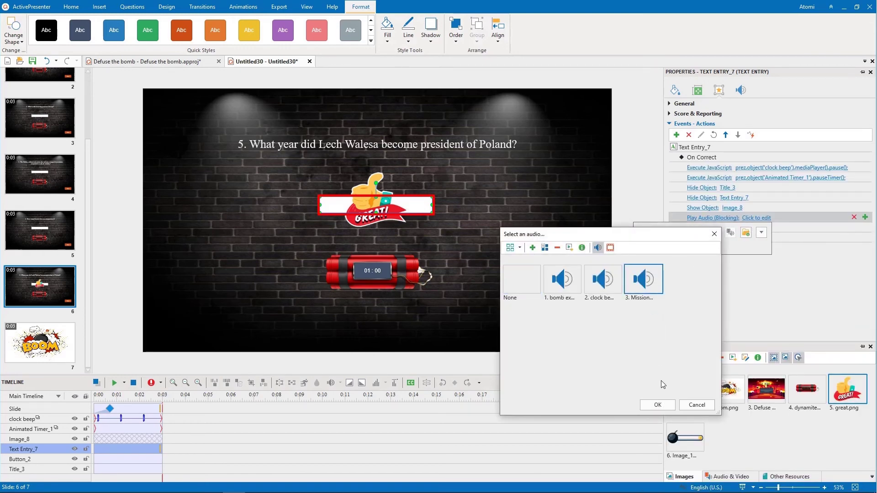
{"action": "left_click", "coordinate": [657, 405]}
{"action": "left_click", "coordinate": [640, 246]}
{"action": "left_click", "coordinate": [752, 284]}
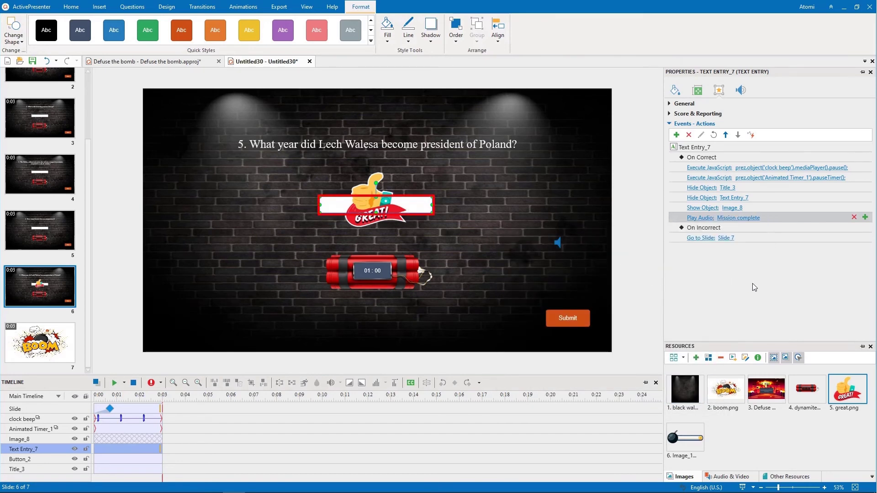
Copy the PLAY button from the title slide onto slide 7, just below the timer
{"action": "left_click", "coordinate": [59, 335]}
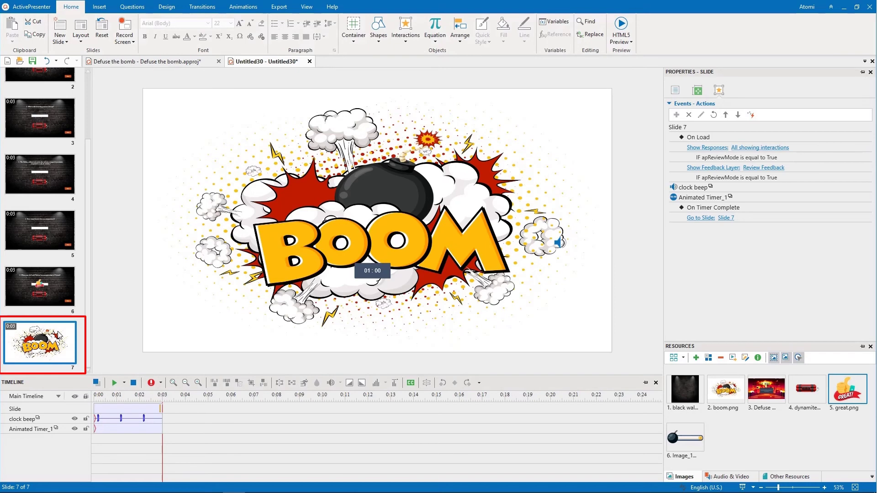
{"action": "scroll", "coordinate": [92, 291], "scroll_direction": "up", "scroll_amount": 1}
{"action": "key", "text": "Home"}
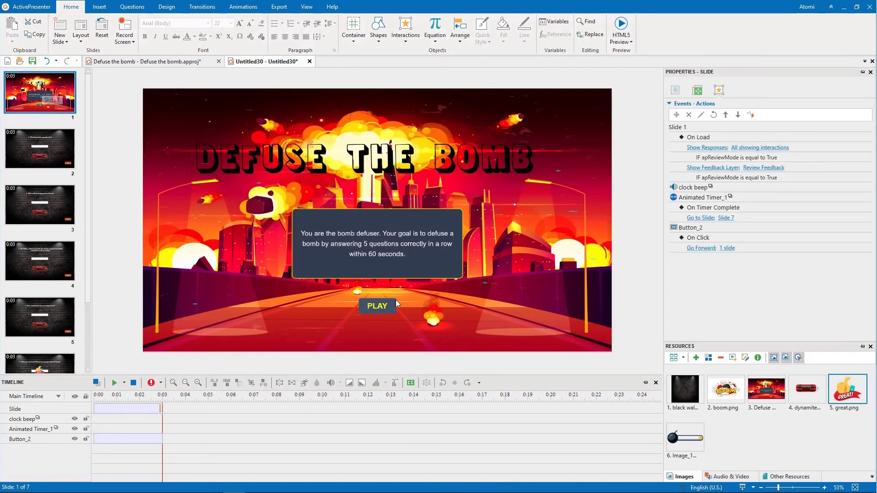
{"action": "left_click", "coordinate": [395, 300]}
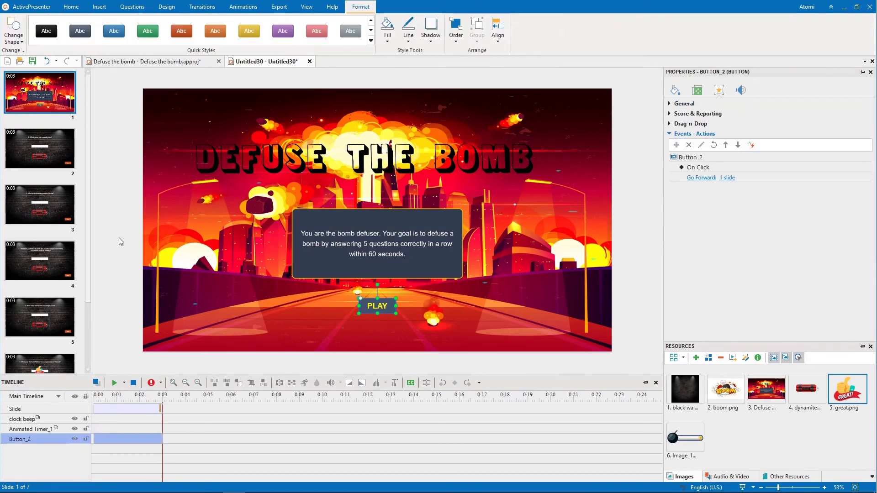
{"action": "scroll", "coordinate": [64, 320], "scroll_direction": "down", "scroll_amount": 2}
{"action": "left_click", "coordinate": [66, 338]}
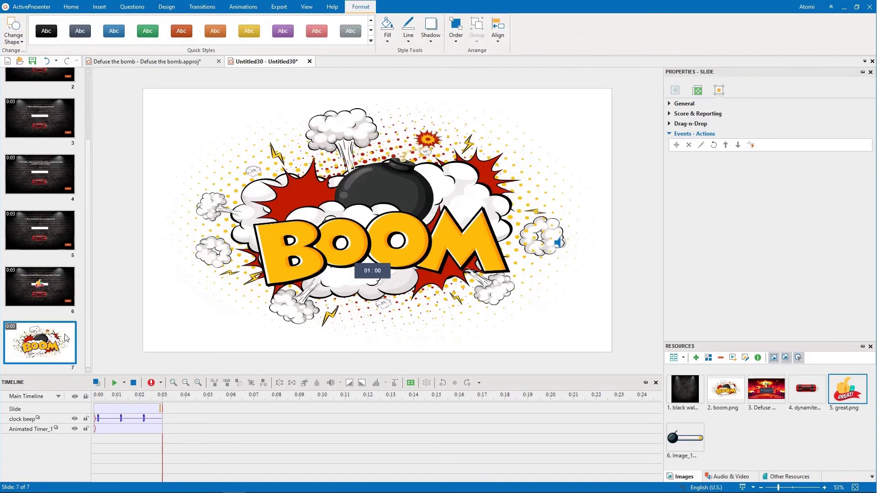
{"action": "key", "text": "ctrl+v"}
{"action": "left_click_drag", "start_coordinate": [381, 292], "coordinate": [380, 283]}
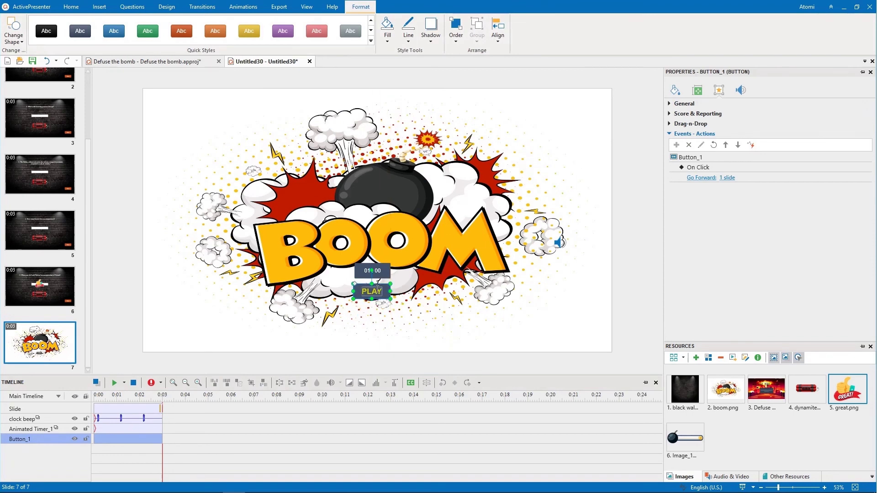
Relabel the button REPLAY and replace its Go Forward action with Restart Presentation
{"action": "double_click", "coordinate": [377, 286]}
{"action": "type", "text": "REPLAY"}
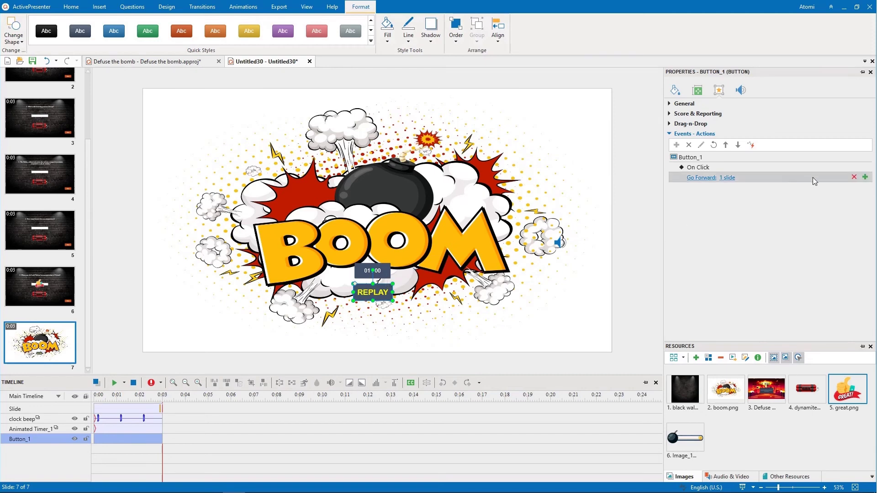
{"action": "left_click", "coordinate": [854, 178]}
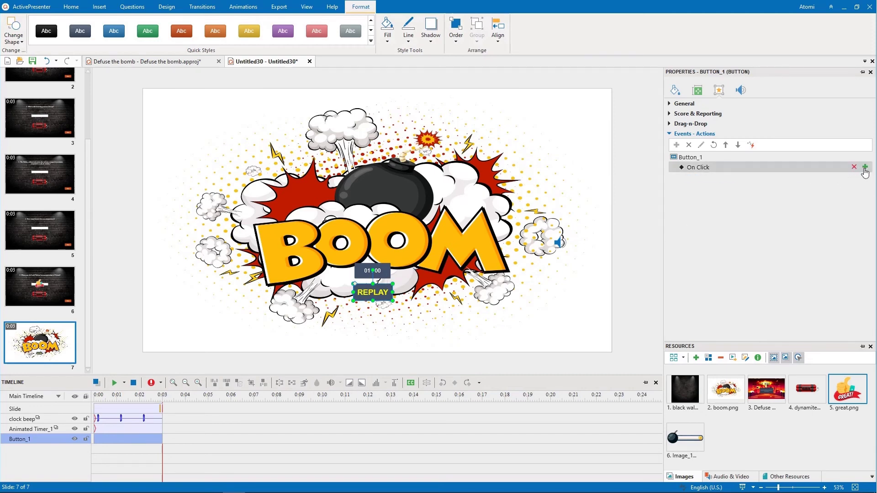
{"action": "left_click", "coordinate": [865, 167]}
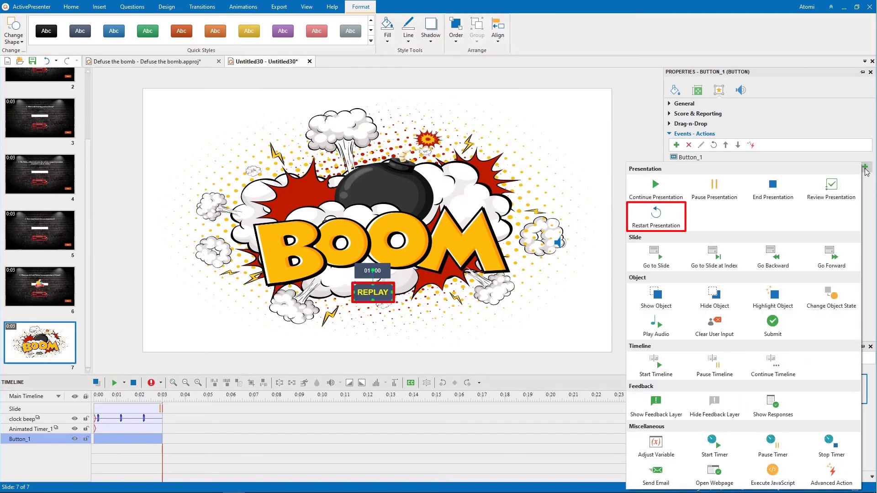
{"action": "left_click", "coordinate": [672, 215]}
{"action": "left_click", "coordinate": [637, 213]}
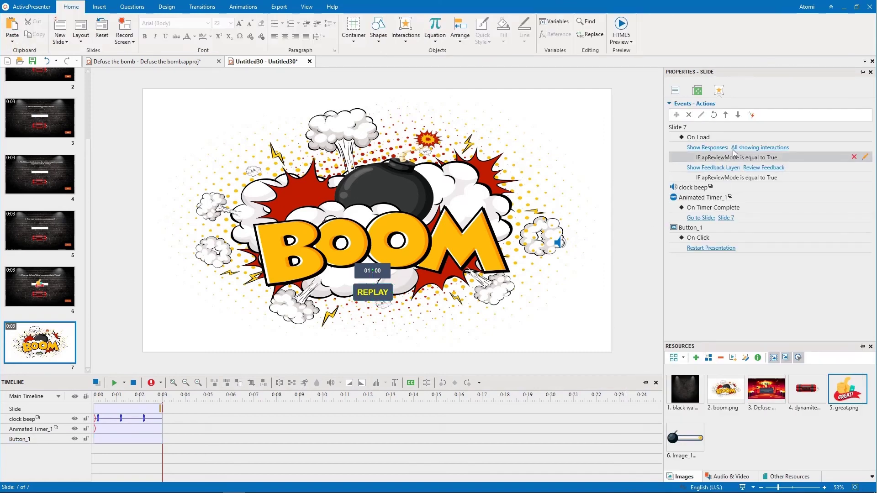
Add an On Load Execute JavaScript action that hides Animated Timer_1
{"action": "mouse_move", "coordinate": [770, 141]}
{"action": "left_click", "coordinate": [864, 138]}
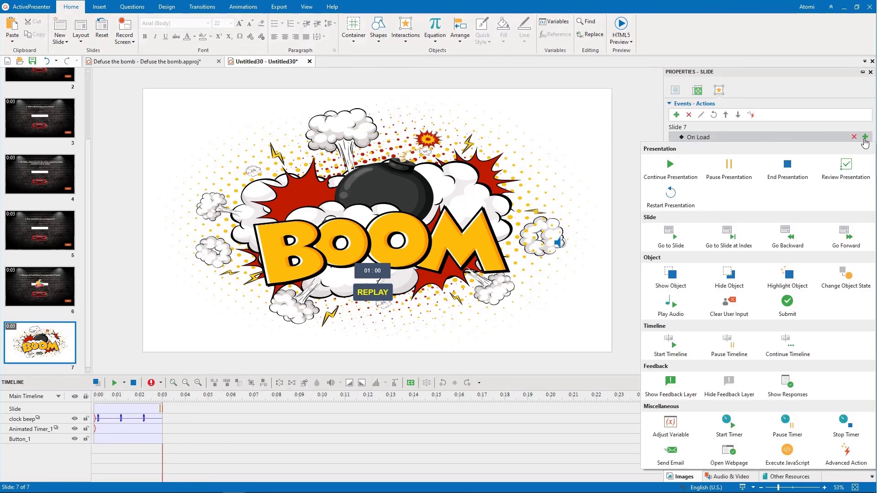
{"action": "left_click", "coordinate": [805, 449]}
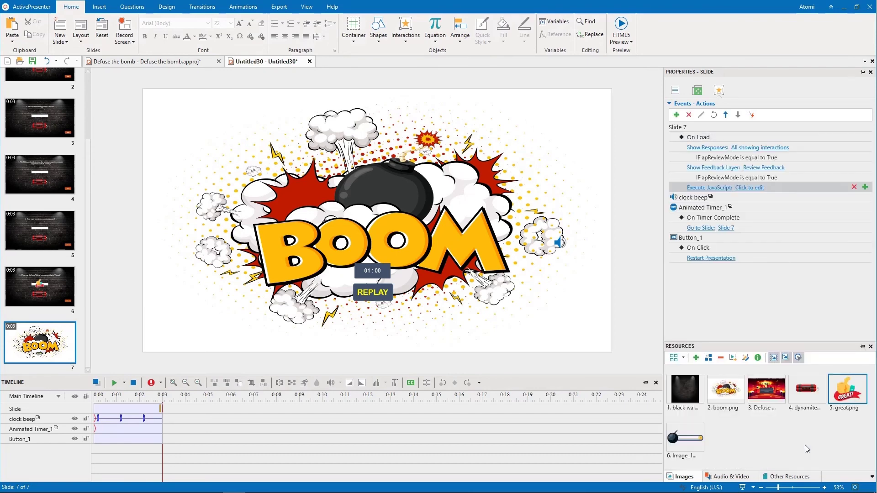
{"action": "left_click", "coordinate": [747, 189]}
{"action": "key", "text": "ctrl+v"}
{"action": "left_click", "coordinate": [417, 337]}
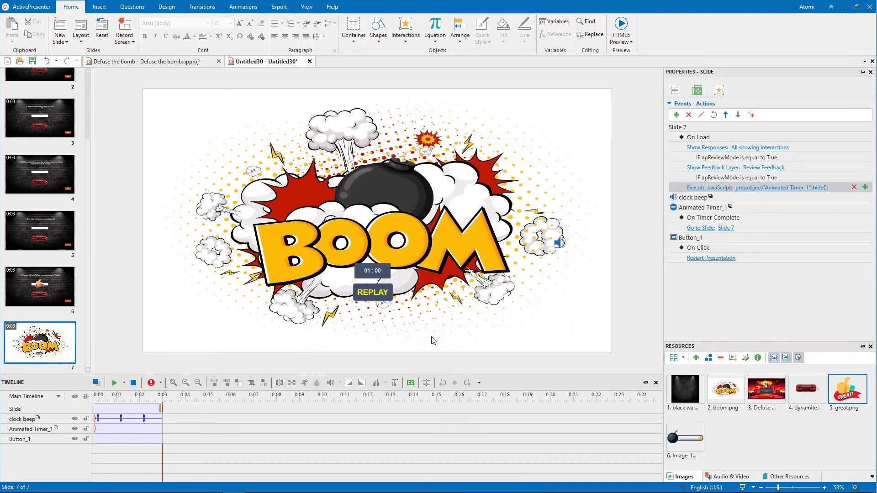
Add a second On Load JavaScript action that pauses the clock beep
{"action": "left_click", "coordinate": [864, 137]}
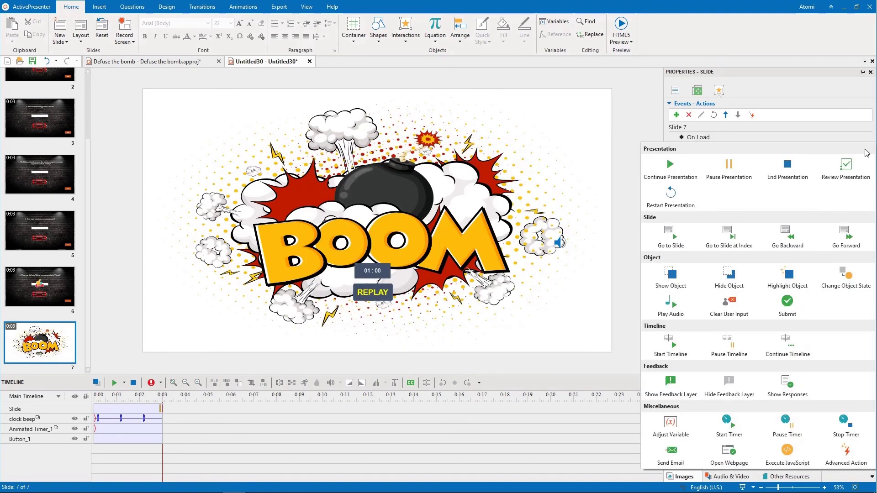
{"action": "left_click", "coordinate": [787, 452]}
{"action": "left_click", "coordinate": [758, 199]}
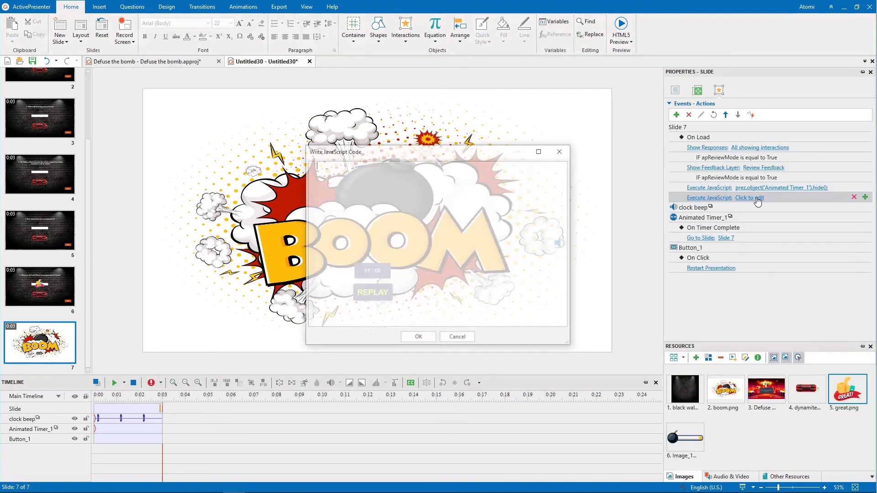
{"action": "type", "text": "prez.object('clock beep').mediaPlayer().pause();"}
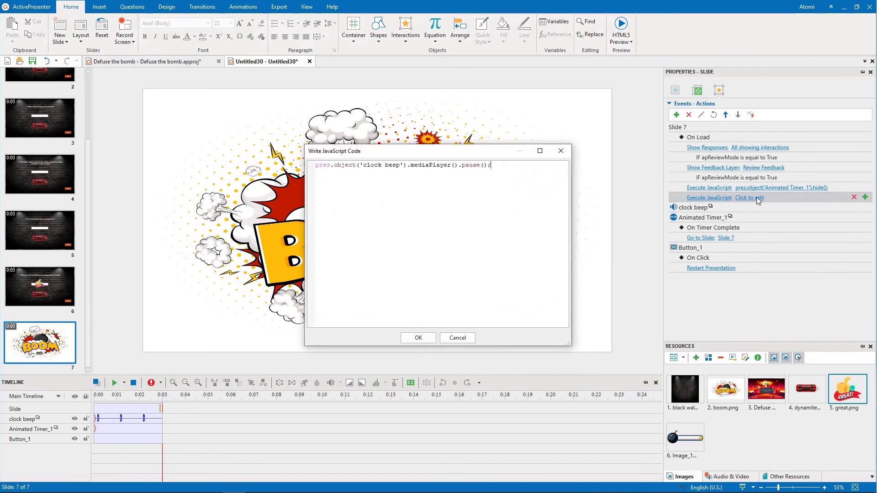
{"action": "left_click", "coordinate": [417, 338]}
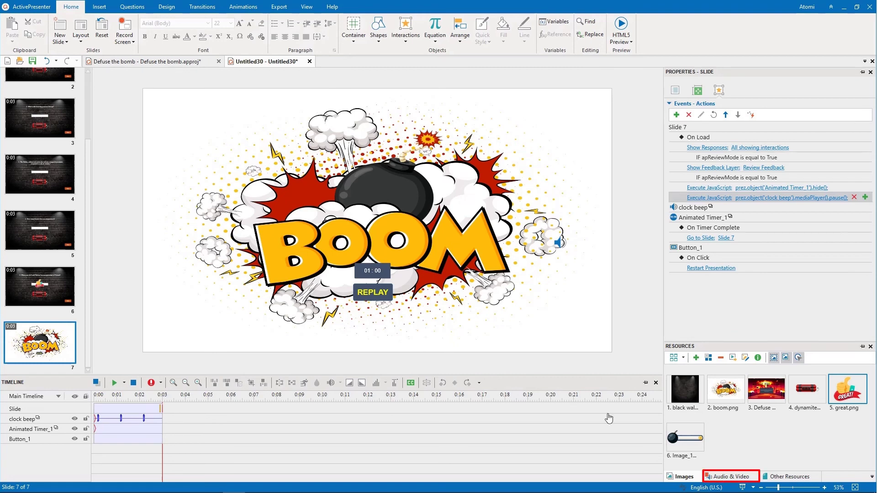
Add the bomb explosion sound to slide 7 trimmed to 0:03, then launch an HTML5 preview
{"action": "left_click", "coordinate": [745, 477]}
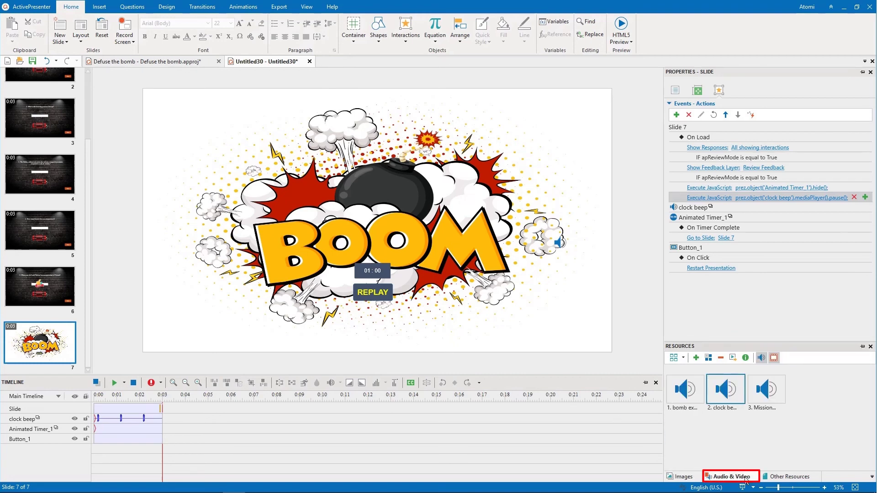
{"action": "left_click_drag", "start_coordinate": [685, 390], "coordinate": [567, 303]}
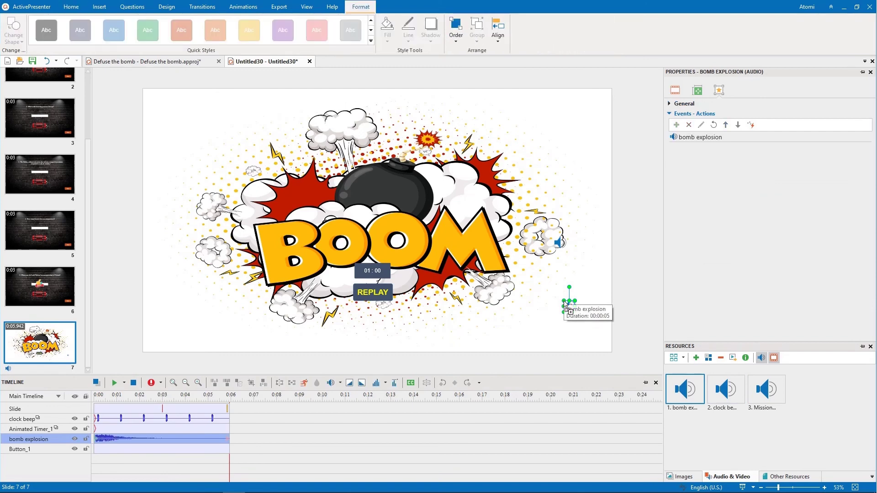
{"action": "left_click_drag", "start_coordinate": [228, 438], "coordinate": [163, 436]}
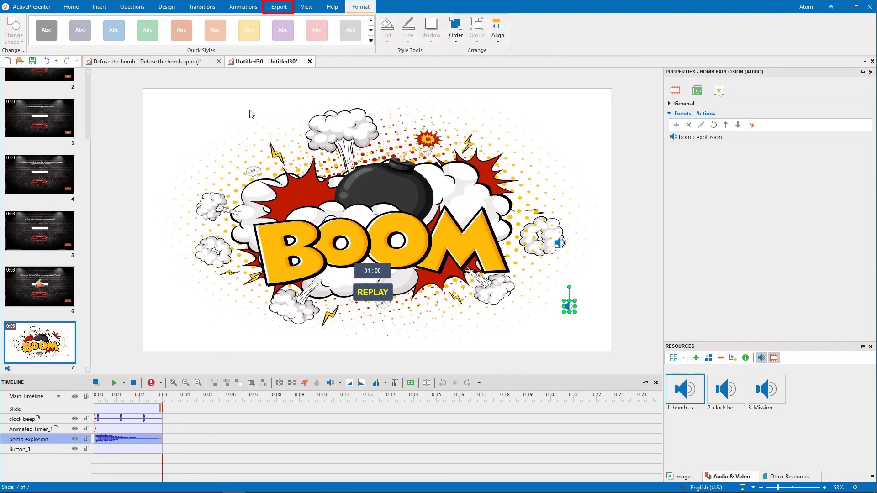
{"action": "left_click", "coordinate": [278, 16]}
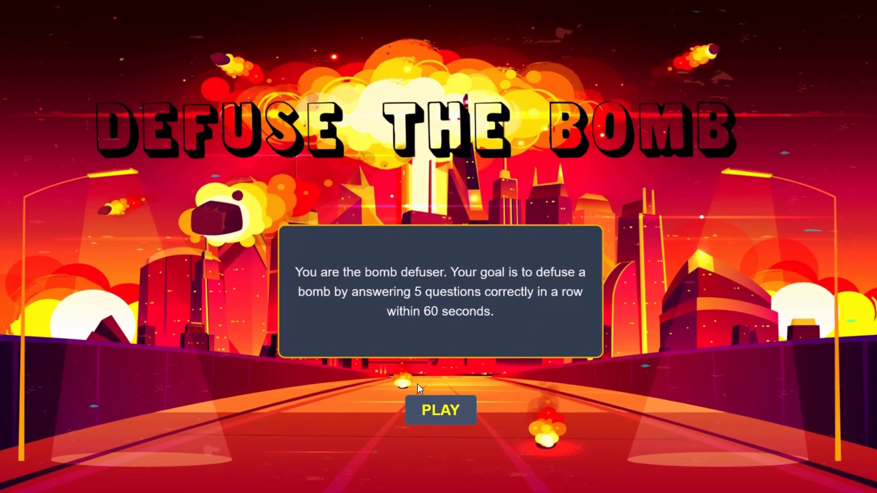
Start the quiz with PLAY and answer the first two questions: soccer and 0
{"action": "left_click", "coordinate": [425, 407]}
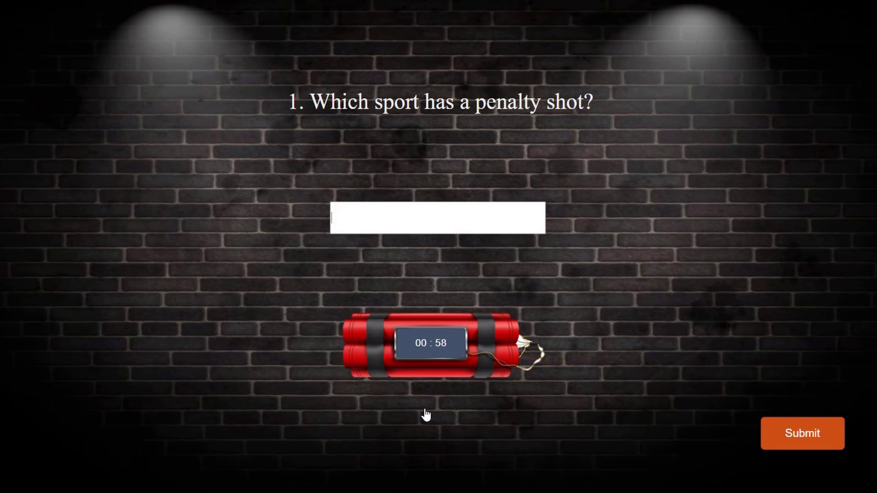
{"action": "type", "text": "hoc"}
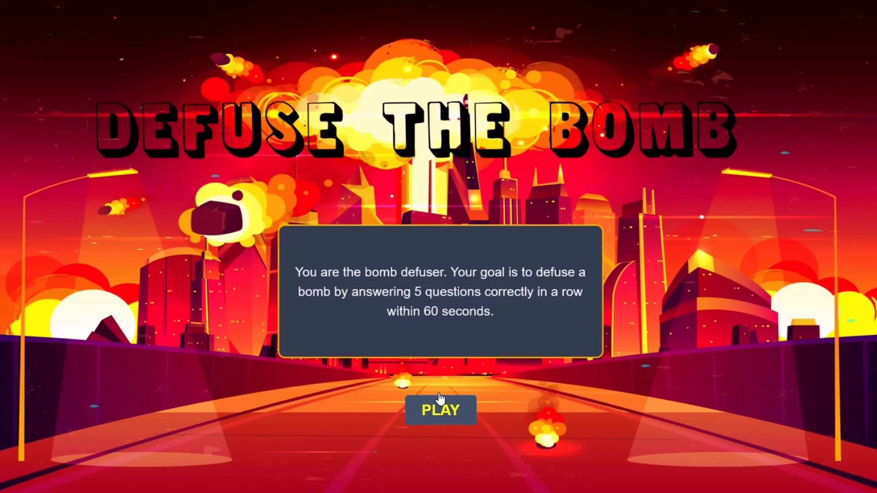
{"action": "left_click", "coordinate": [444, 416]}
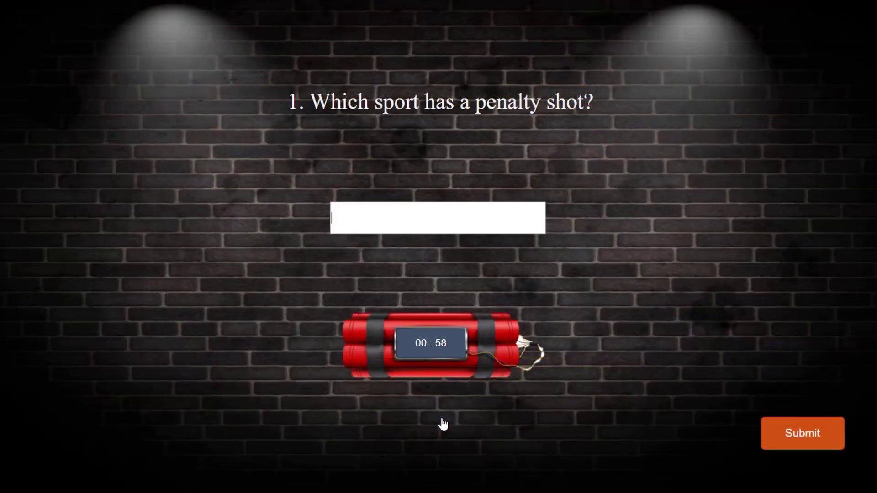
{"action": "type", "text": "soccer"}
{"action": "key", "text": "Return"}
{"action": "type", "text": "0"}
{"action": "key", "text": "Return"}
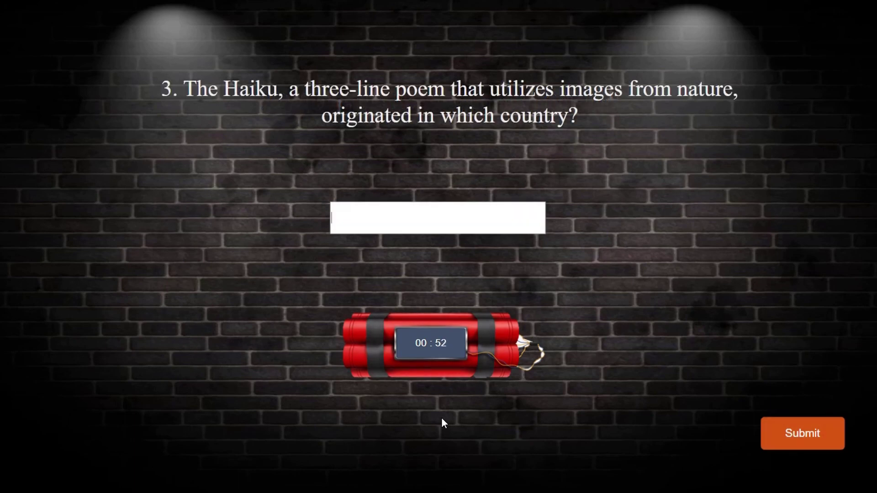
Answer Japan, 3 and 1990 to the remaining questions, reaching the GREAT! feedback
{"action": "type", "text": "Japan"}
{"action": "key", "text": "Return"}
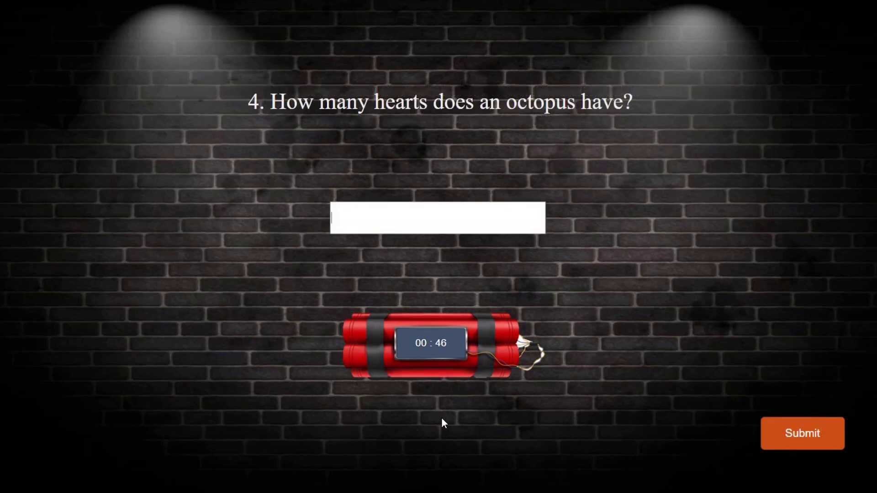
{"action": "type", "text": "4"}
{"action": "key", "text": "BackSpace"}
{"action": "type", "text": "3"}
{"action": "key", "text": "Return"}
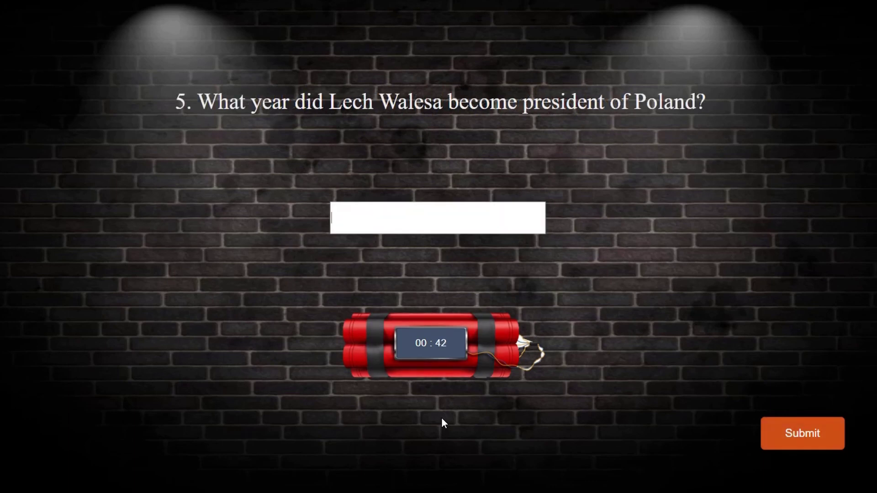
{"action": "type", "text": "1990"}
{"action": "key", "text": "Return"}
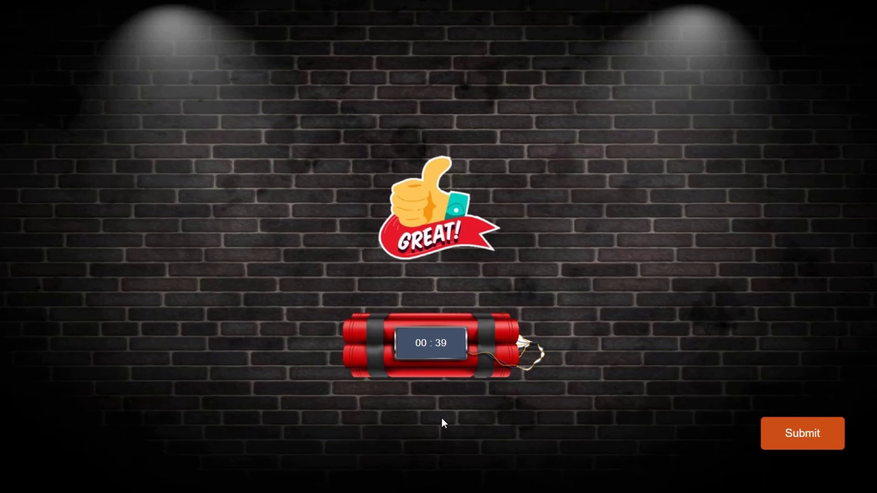